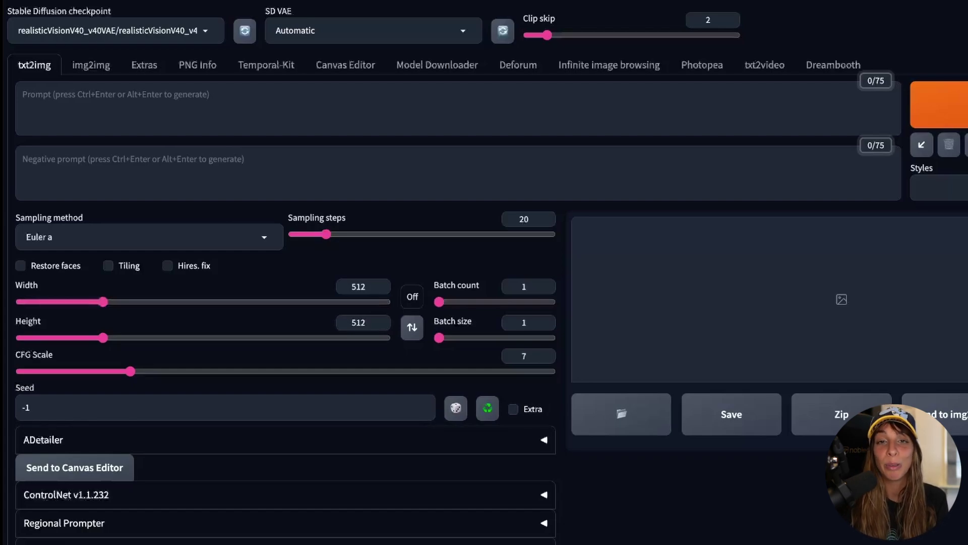
# Expand the ControlNet section in txt2img to show the Unit 0 options
pyautogui.moveTo(111, 497); pyautogui.dragTo(24, 502)
pyautogui.click(588, 536)
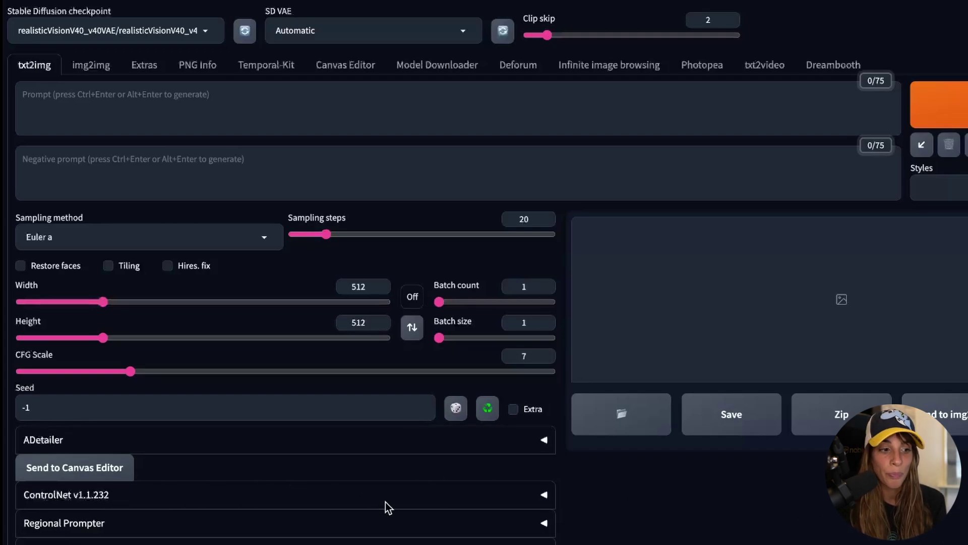
pyautogui.click(544, 495)
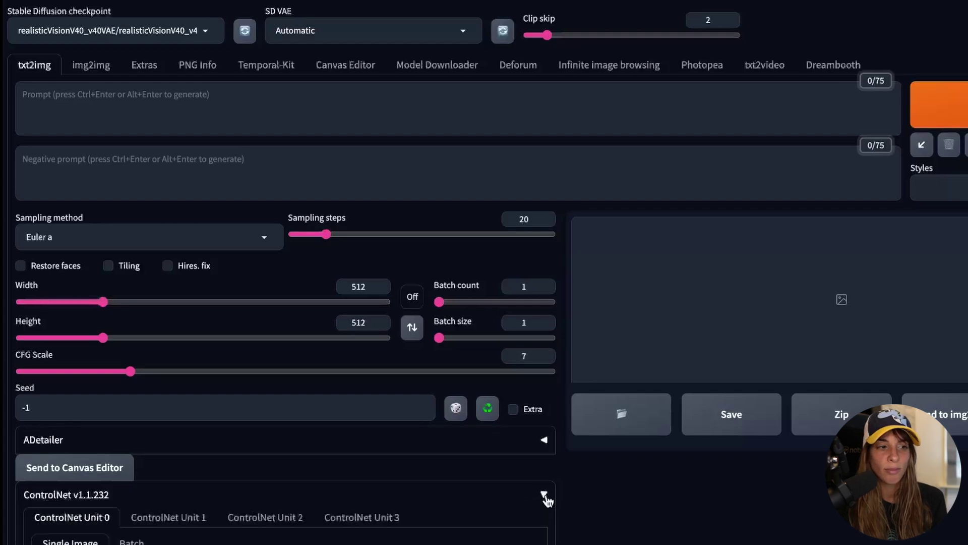
pyautogui.scroll(-1, 544, 495)
pyautogui.scroll(-5, 539, 502)
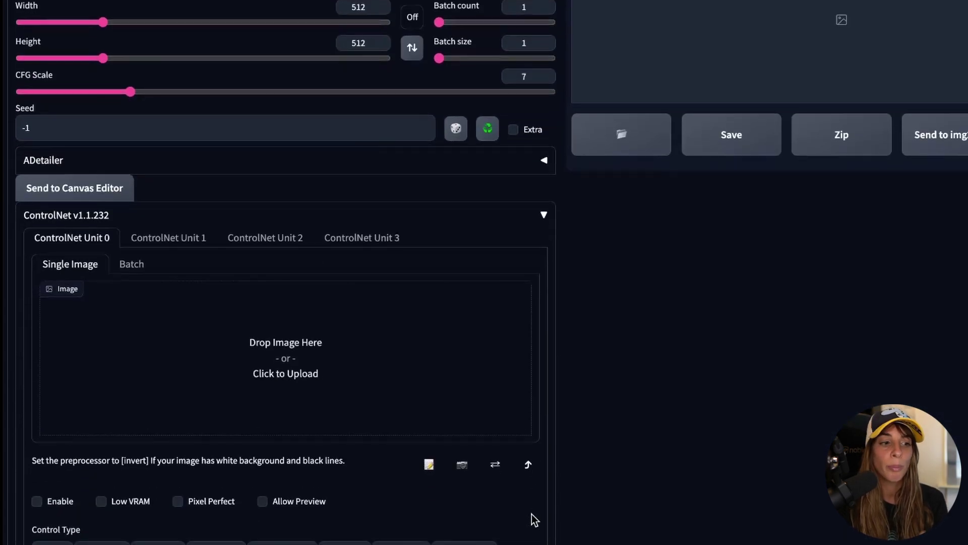
pyautogui.scroll(-1, 532, 513)
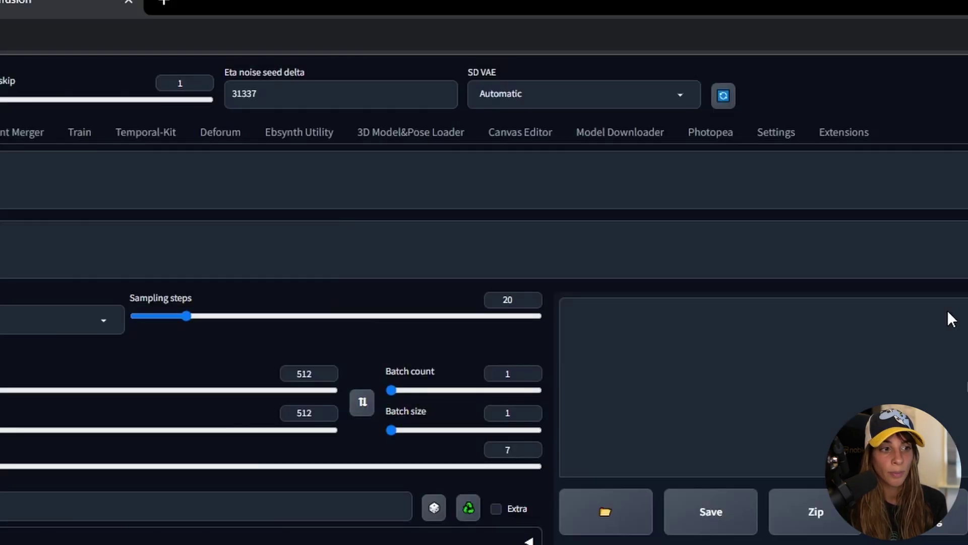
# Set the Multi ControlNet maximum models amount to 4, apply the settings and reload the UI
pyautogui.click(775, 139)
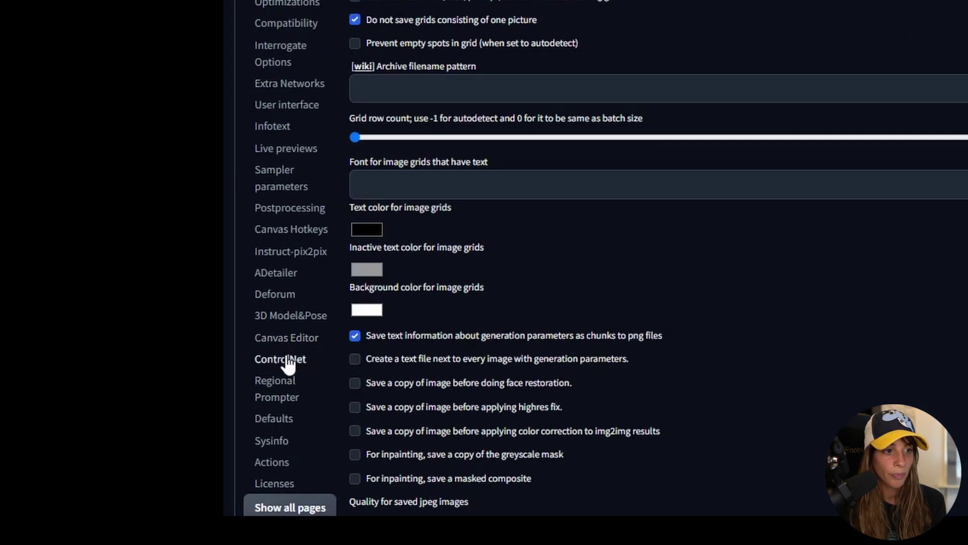
pyautogui.click(287, 359)
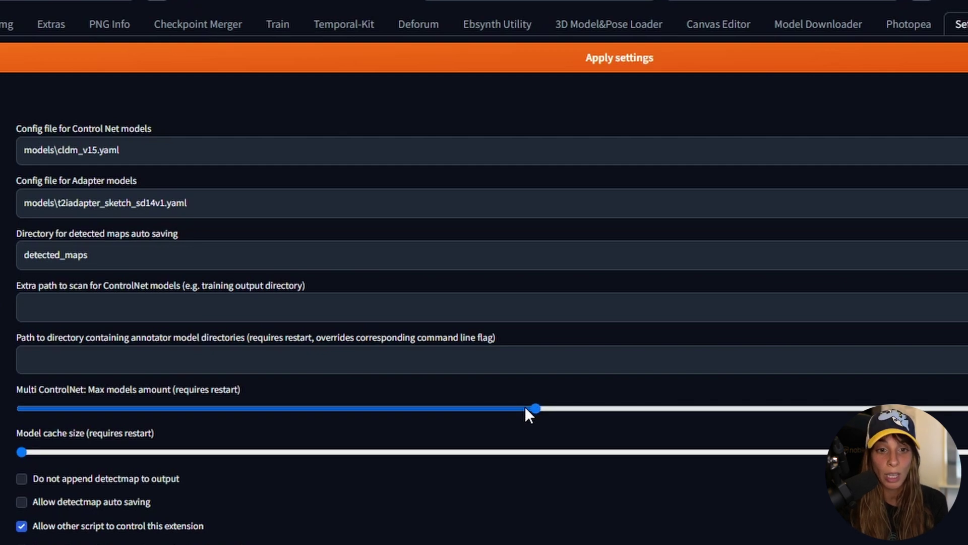
pyautogui.moveTo(474, 410); pyautogui.dragTo(557, 428)
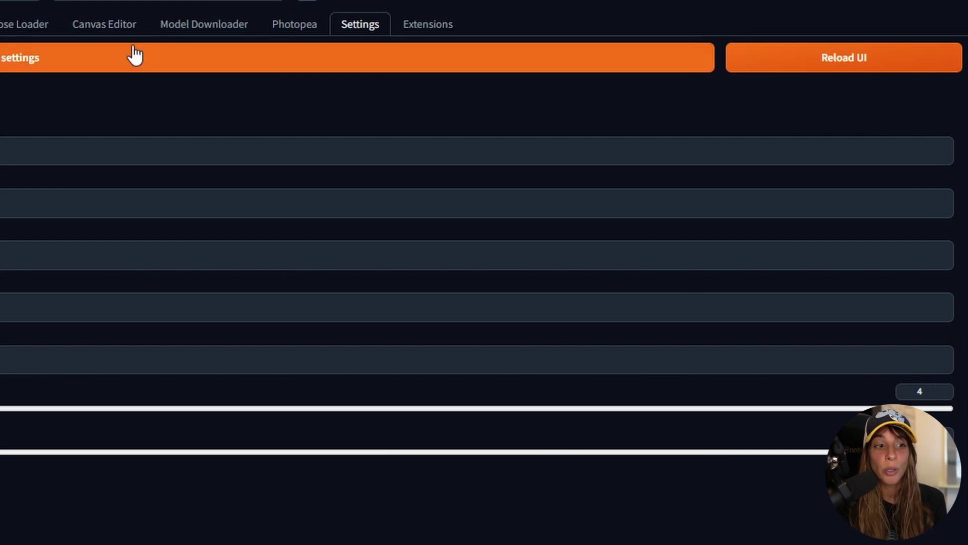
pyautogui.click(495, 63)
pyautogui.click(776, 60)
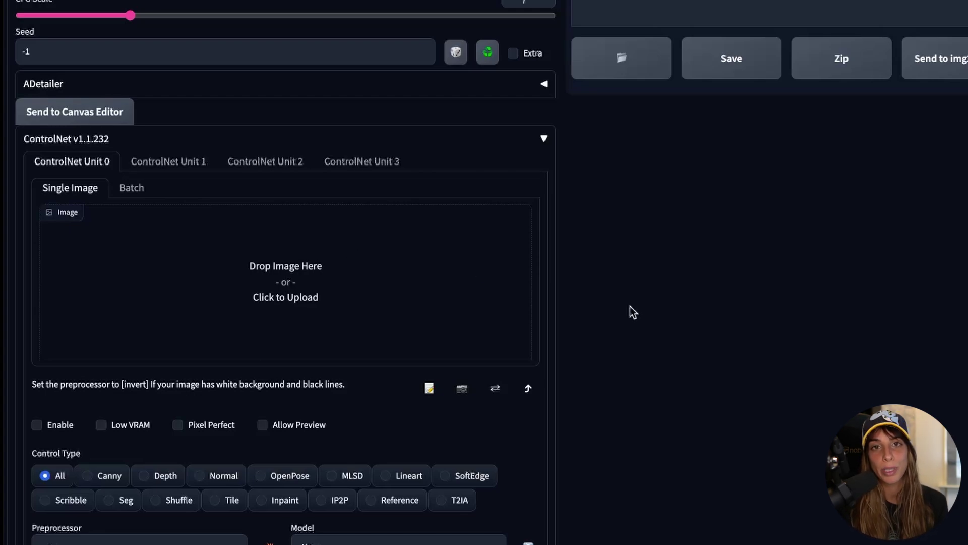
# Assign the openpose preprocessor and the control_v11p_sd15_openpose model to ControlNet Unit 0
pyautogui.scroll(-1, 616, 308)
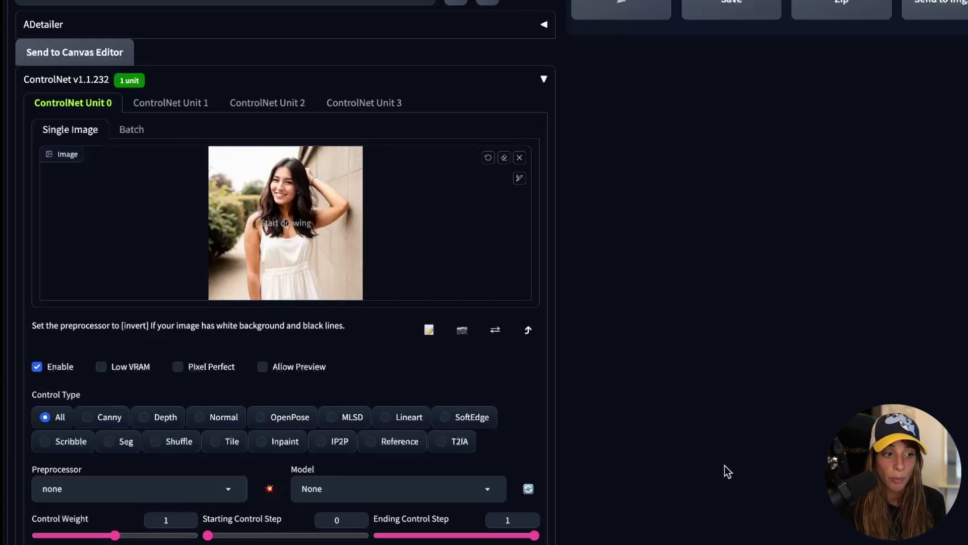
pyautogui.click(225, 492)
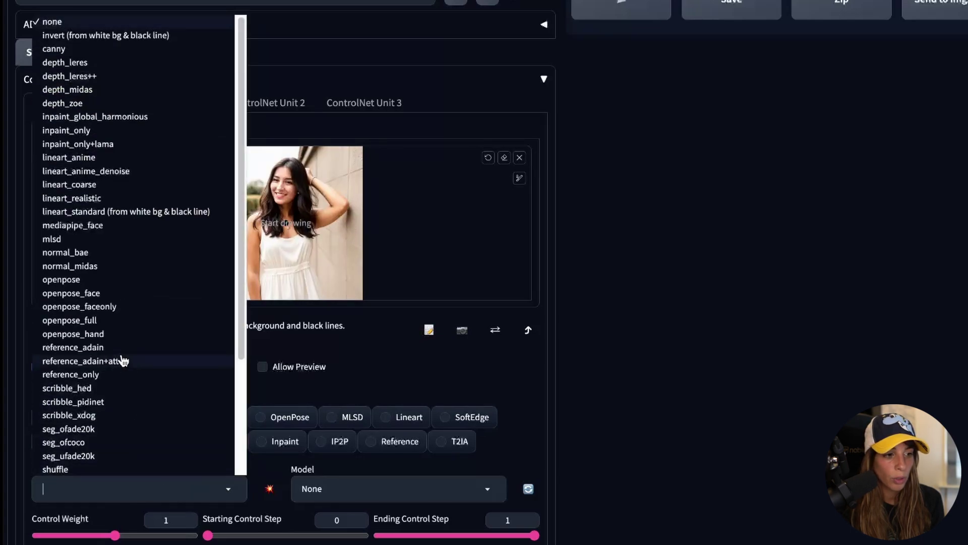
pyautogui.click(61, 281)
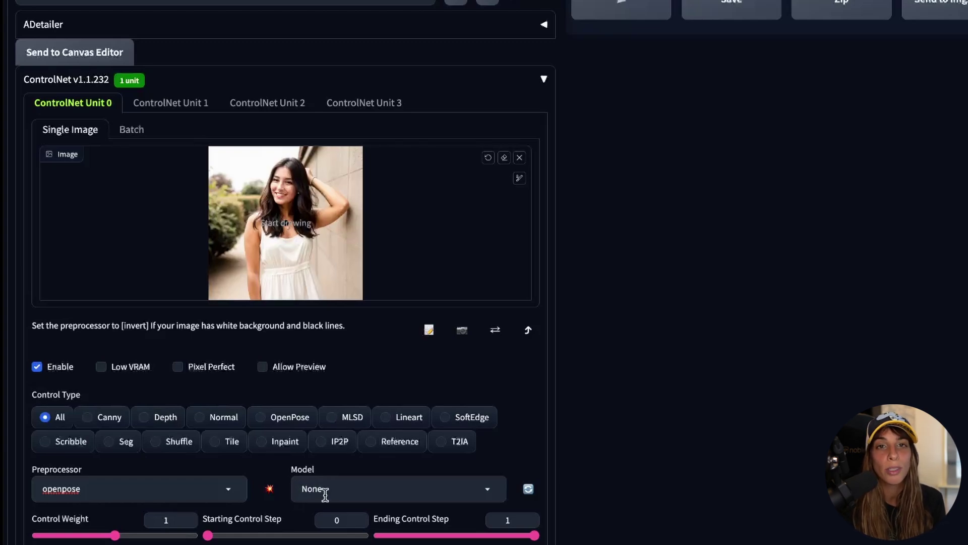
pyautogui.click(346, 496)
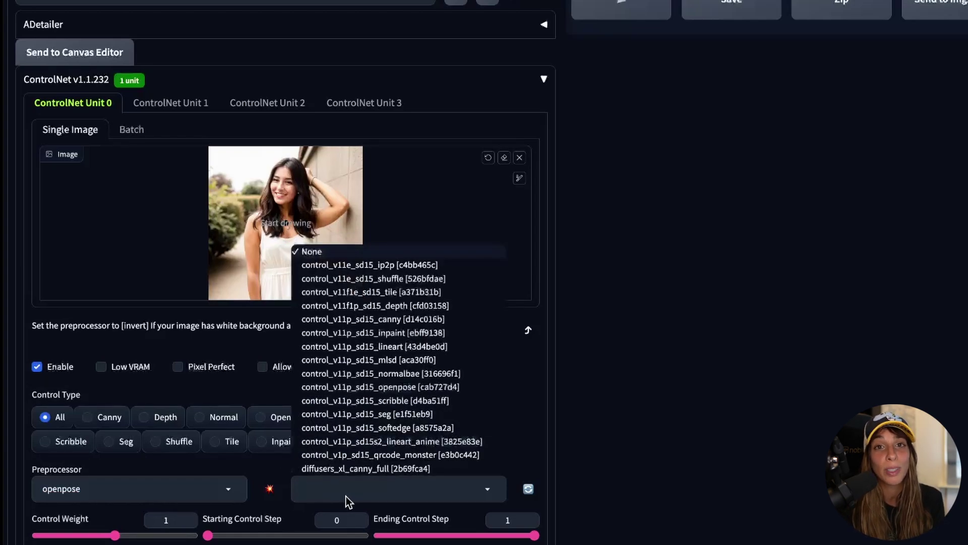
pyautogui.click(393, 388)
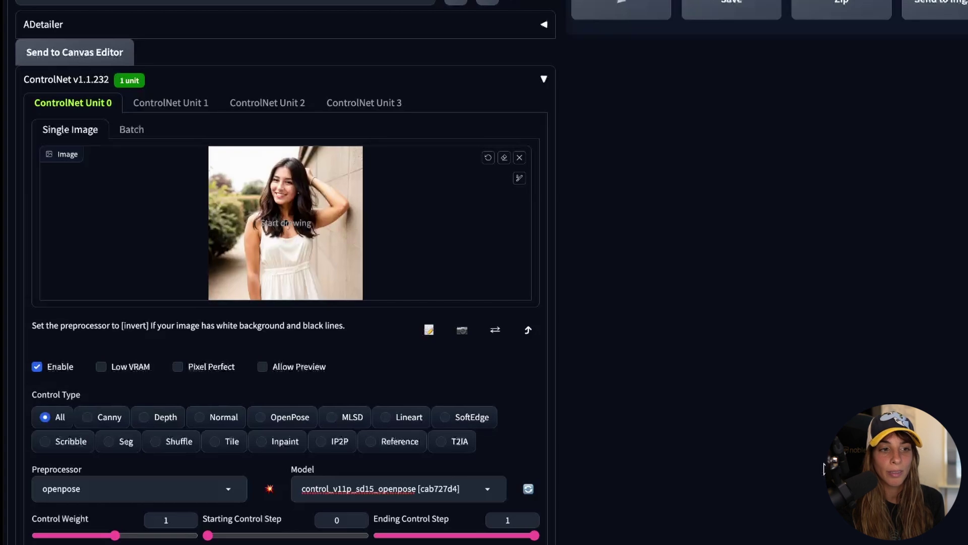
# Remove the woman's photo from ControlNet Unit 0 and reset both the preprocessor and the model to none
pyautogui.click(520, 159)
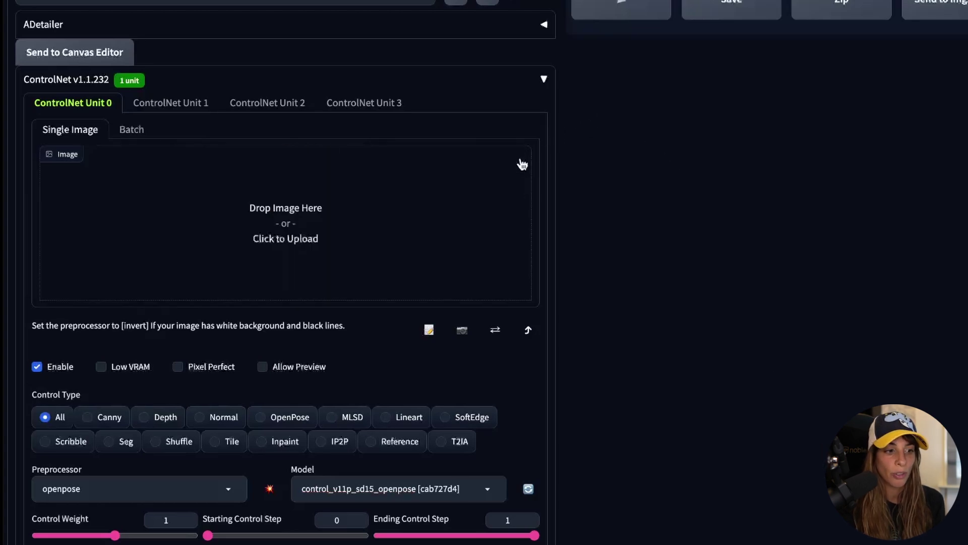
pyautogui.click(240, 485)
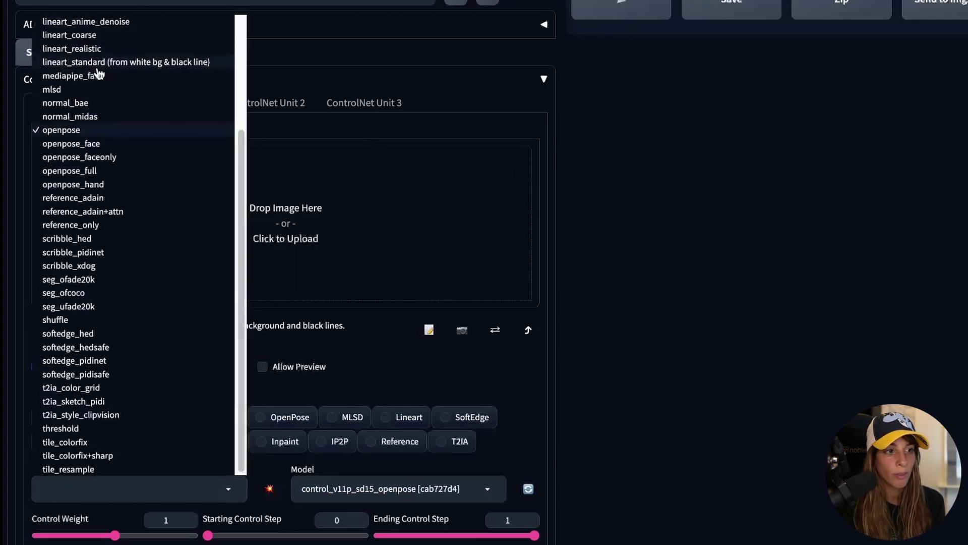
pyautogui.scroll(3, 101, 60)
pyautogui.click(87, 24)
pyautogui.click(487, 489)
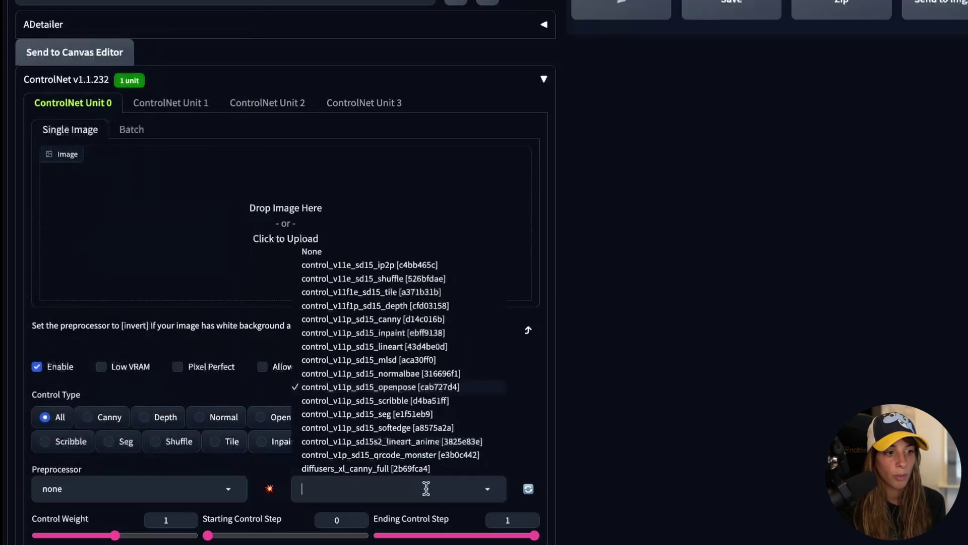
pyautogui.click(316, 251)
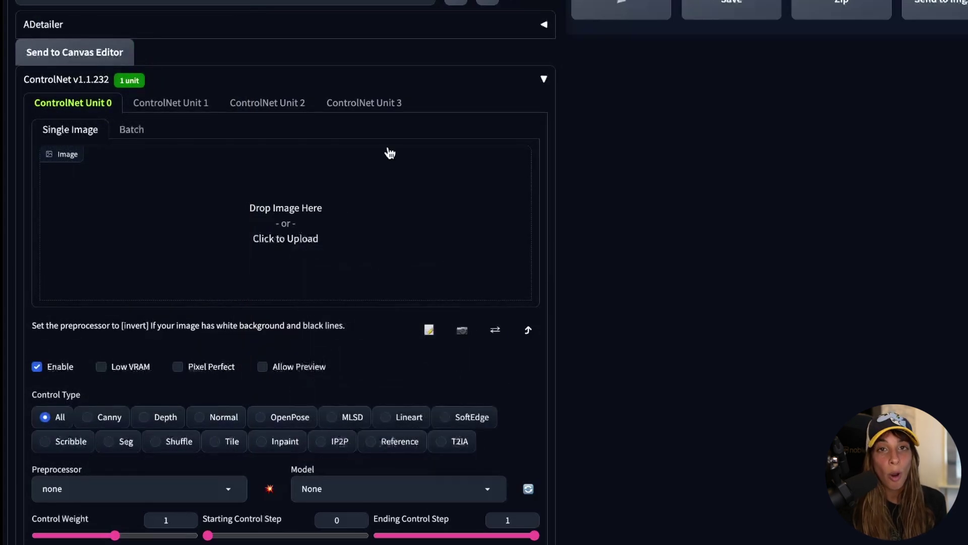
# Load the pose skeleton image into ControlNet Unit 0 and choose the control_v11p_sd15_openpose model without a preprocessor
pyautogui.click(389, 152)
pyautogui.click(421, 241)
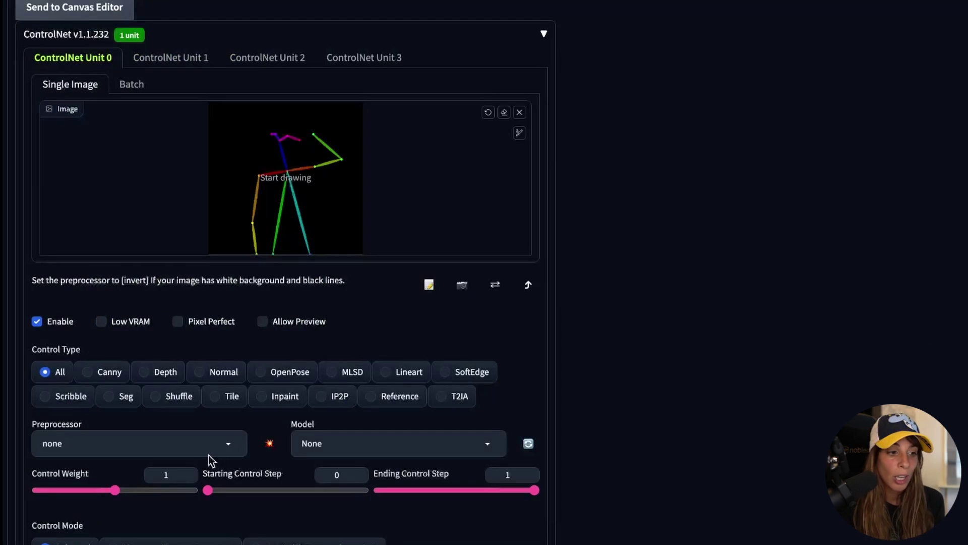
pyautogui.click(358, 454)
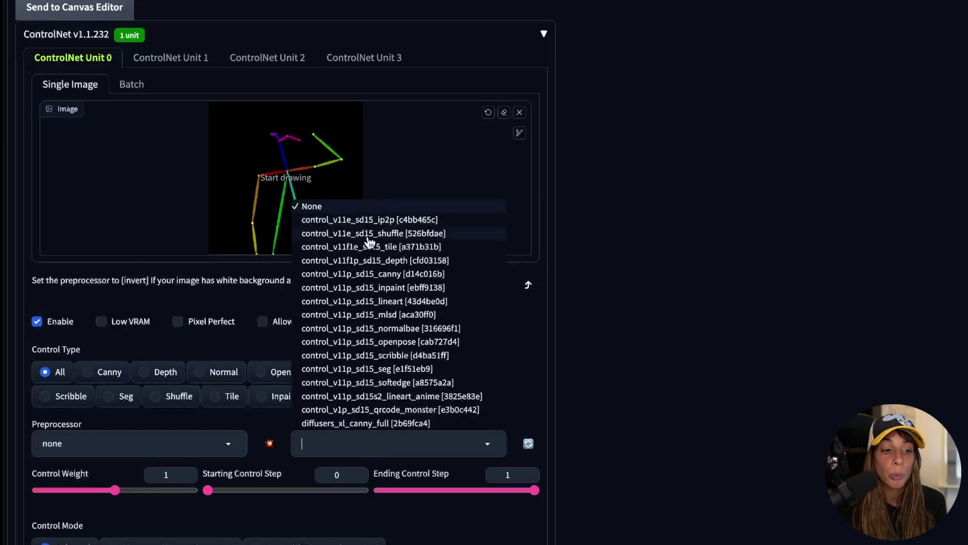
pyautogui.click(370, 341)
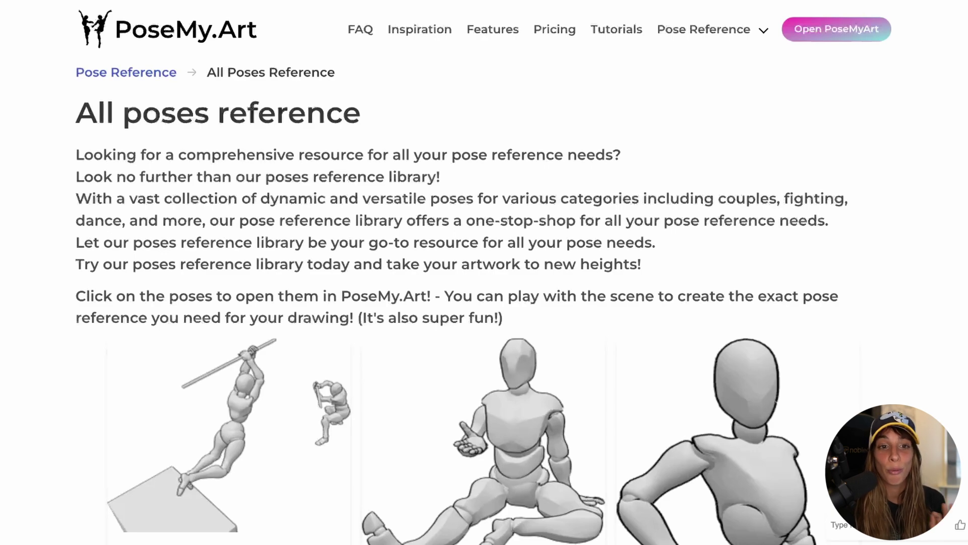
# Open the PoseMy.Art 3D editor and select the default mannequin to show its joints from the front
pyautogui.click(852, 34)
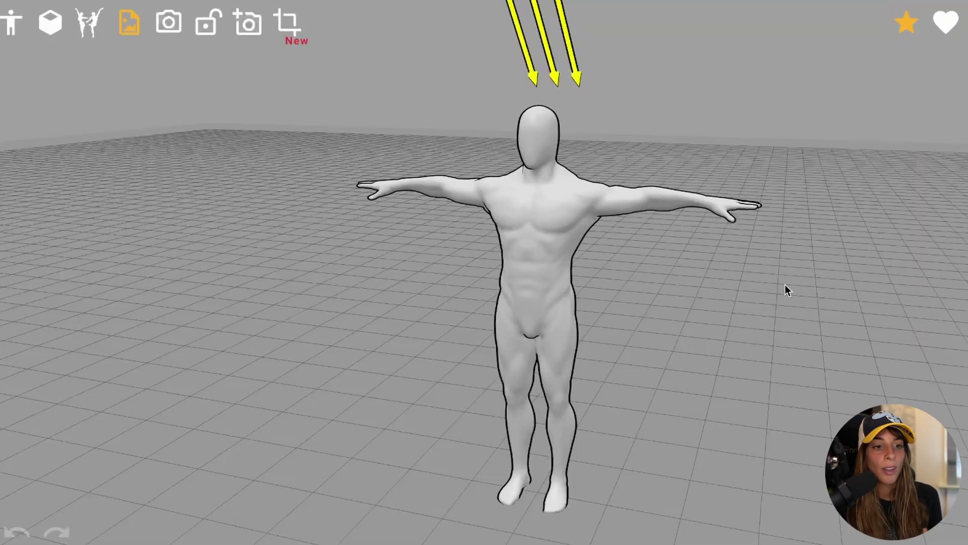
pyautogui.click(450, 190)
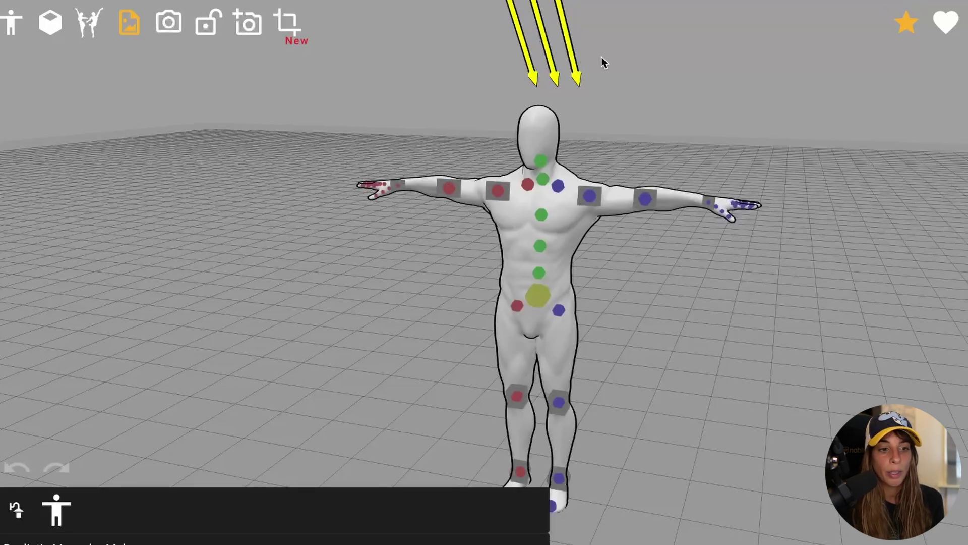
pyautogui.moveTo(604, 73); pyautogui.dragTo(634, 85)
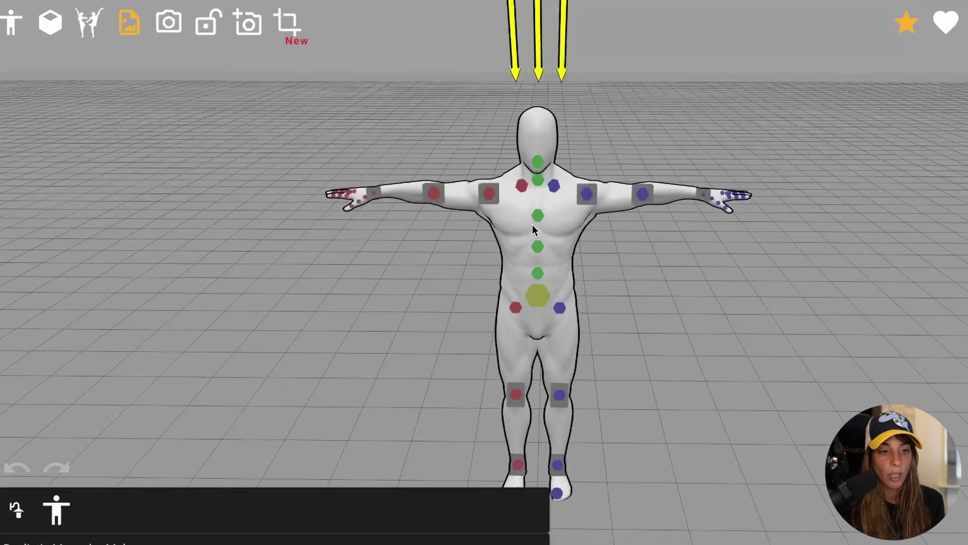
# Twist the mannequin's right forearm at the elbow joint and bend its upper body at the chest joint
pyautogui.click(433, 193)
pyautogui.moveTo(370, 195); pyautogui.dragTo(398, 203)
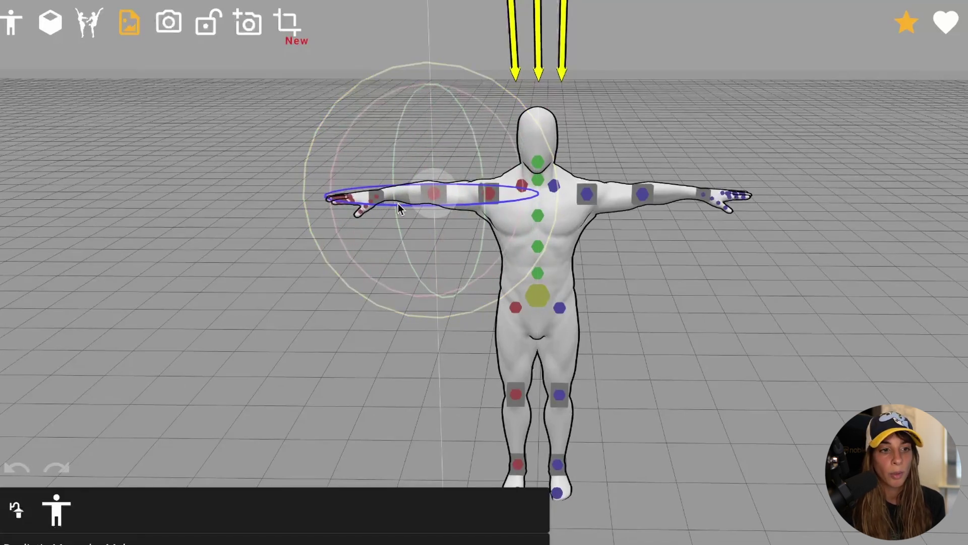
pyautogui.click(535, 215)
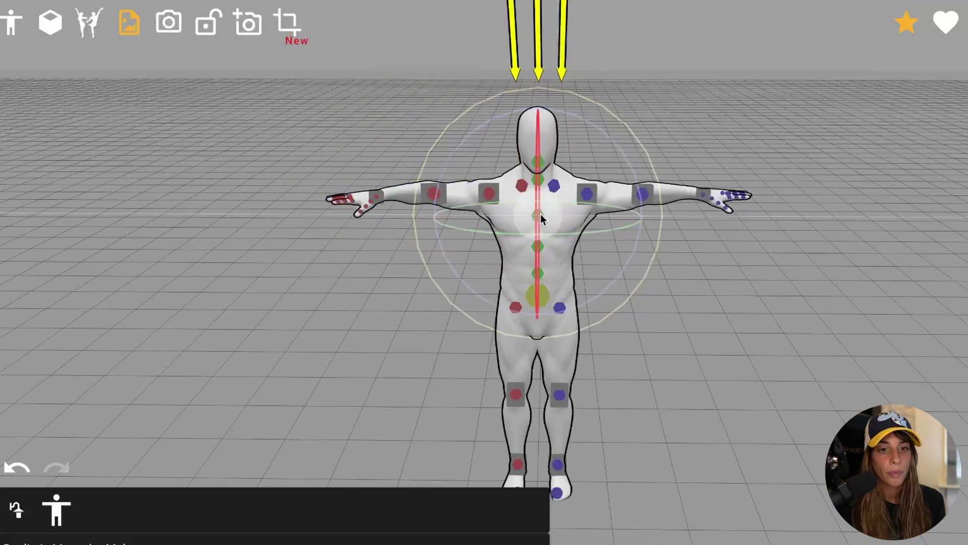
pyautogui.moveTo(540, 214); pyautogui.dragTo(513, 219)
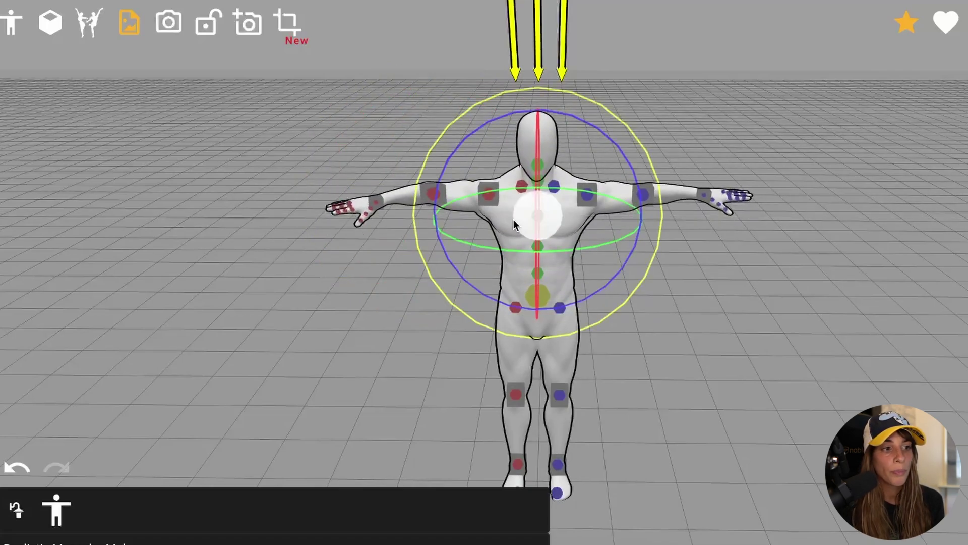
# Load the premade scene of a woman and a muscular man standing side by side
pyautogui.click(89, 25)
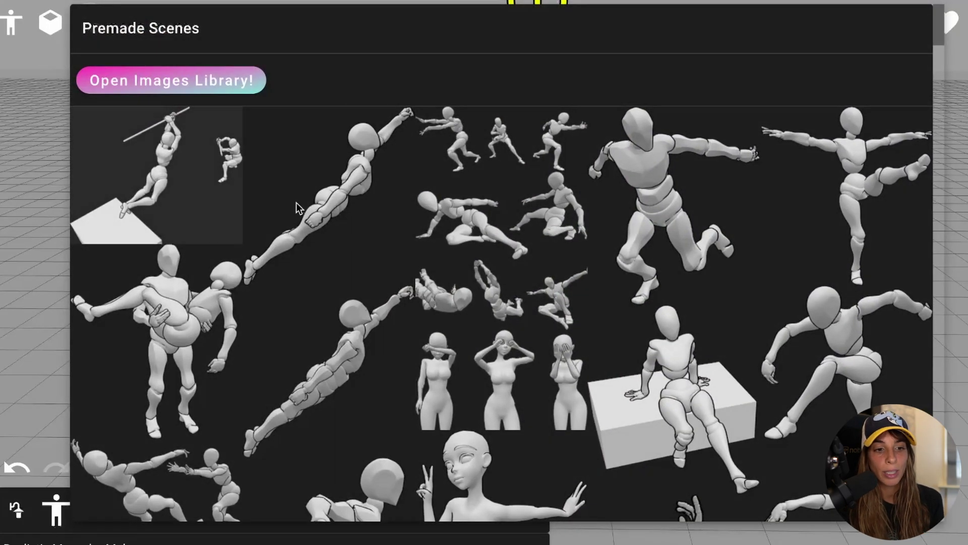
pyautogui.scroll(-2, 549, 289)
pyautogui.scroll(-12, 550, 290)
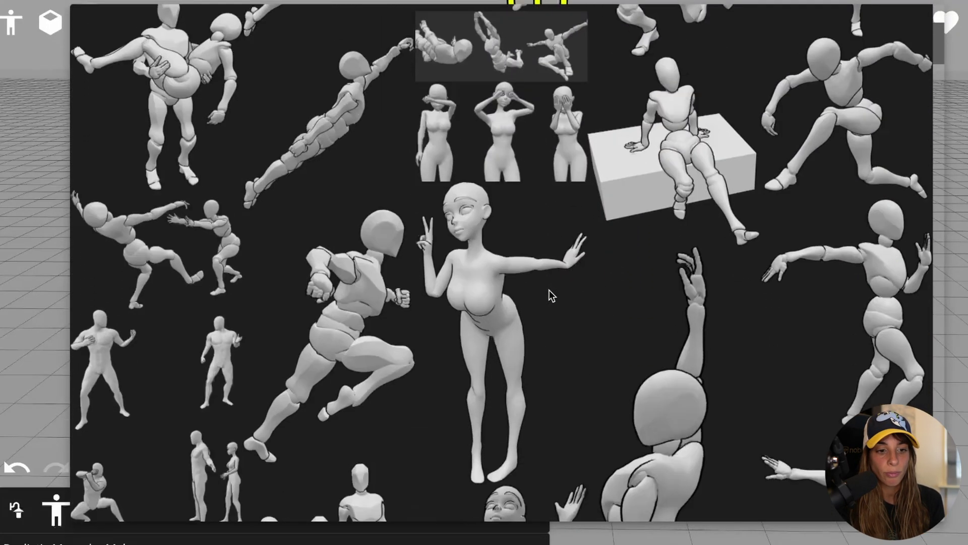
pyautogui.scroll(-1, 552, 289)
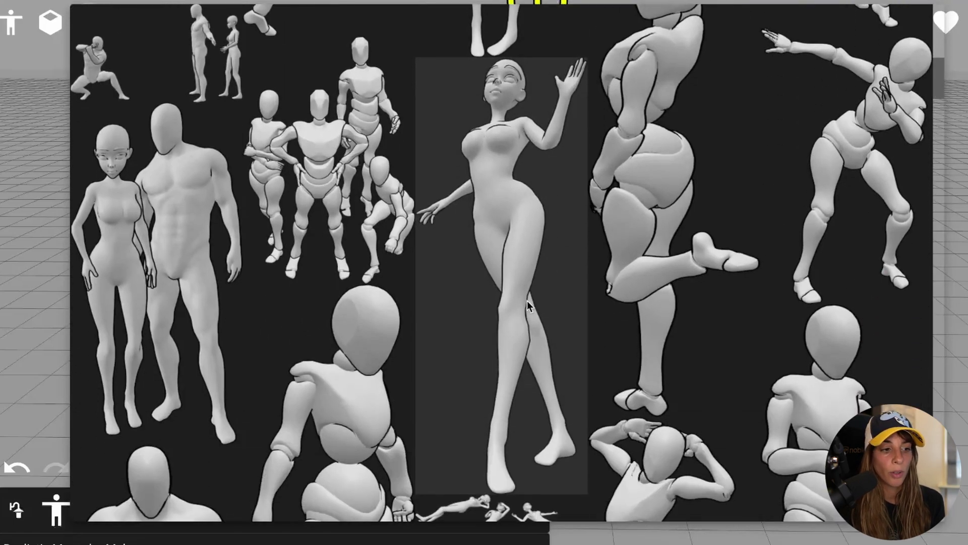
pyautogui.click(187, 246)
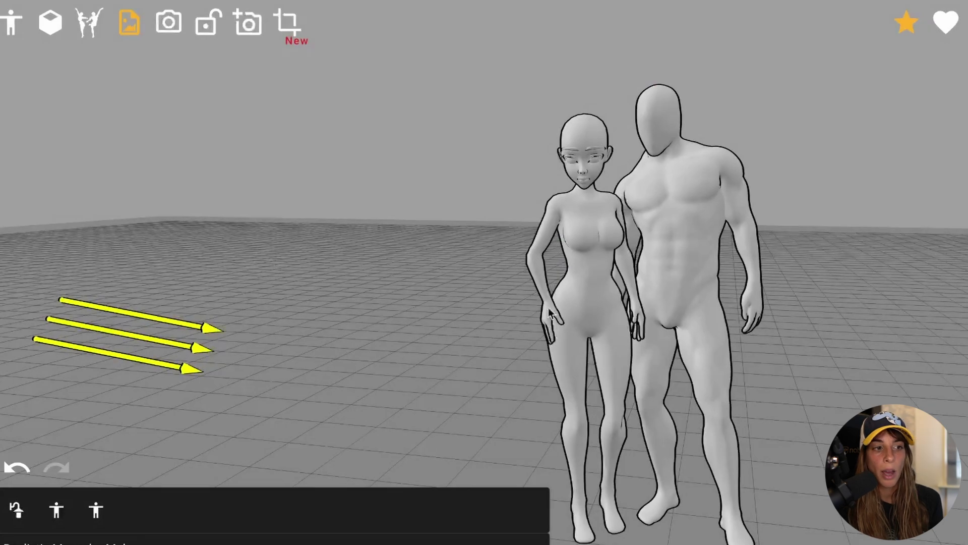
# Start the export of the scene and move the crop frame over the couple
pyautogui.click(280, 23)
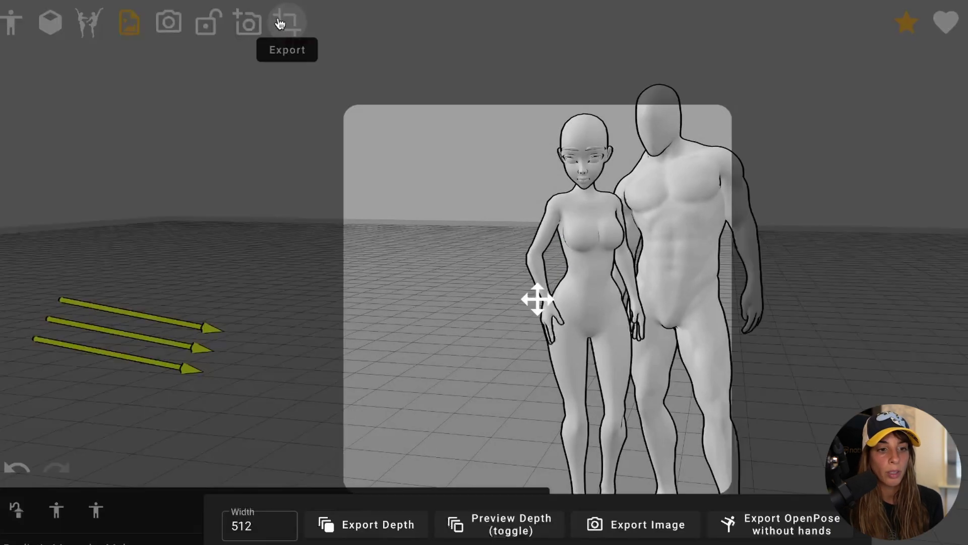
pyautogui.scroll(-1, 469, 207)
pyautogui.moveTo(596, 221); pyautogui.dragTo(650, 184)
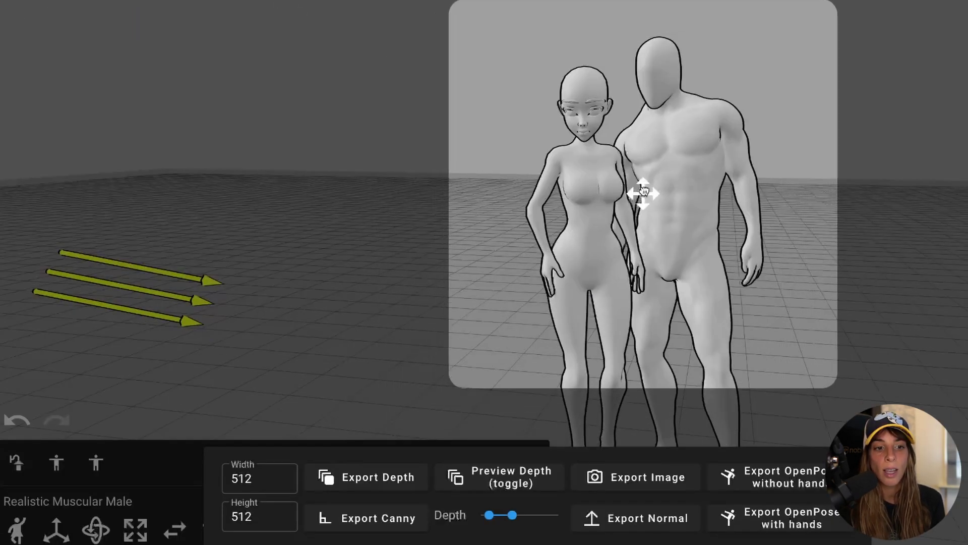
# Examine the width and height set for the exported image
pyautogui.moveTo(229, 477); pyautogui.dragTo(258, 479)
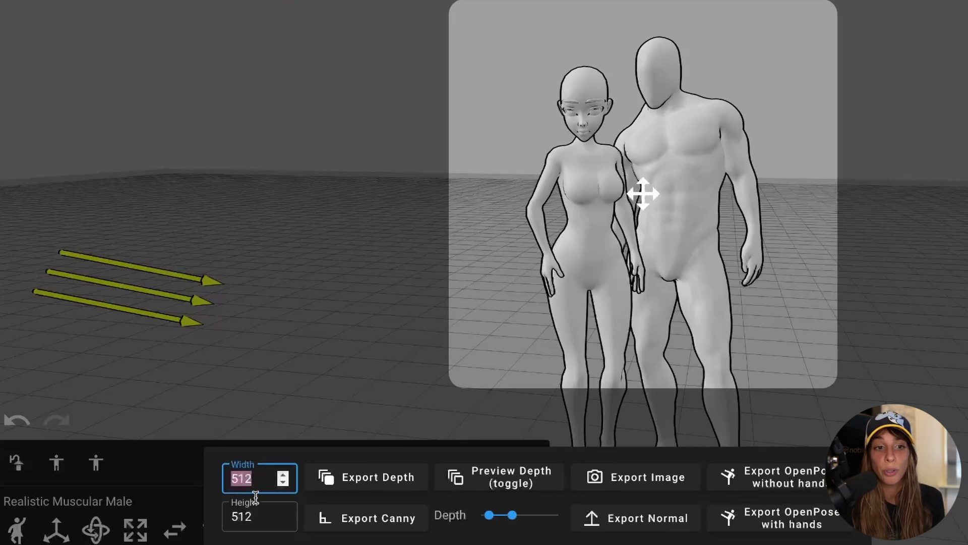
pyautogui.click(255, 517)
pyautogui.moveTo(255, 517); pyautogui.dragTo(225, 520)
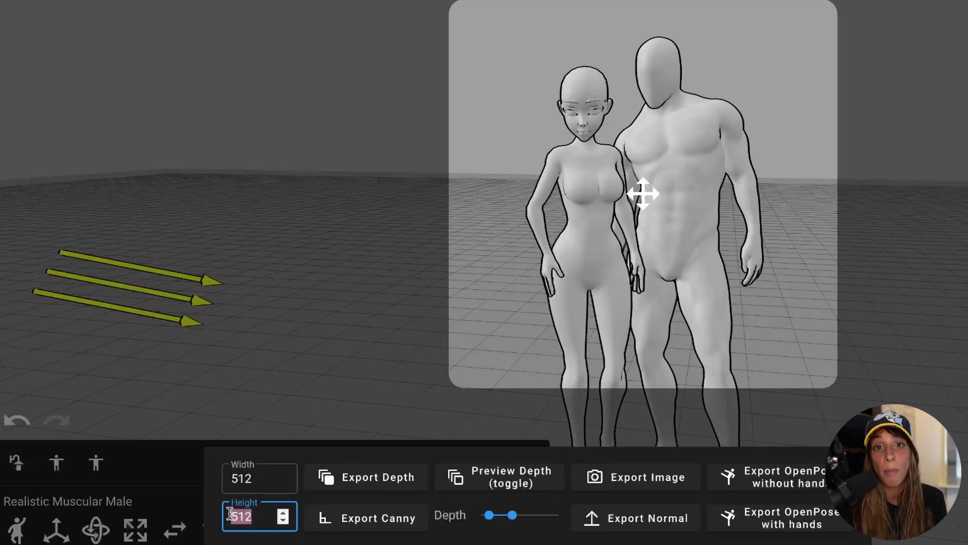
pyautogui.click(262, 521)
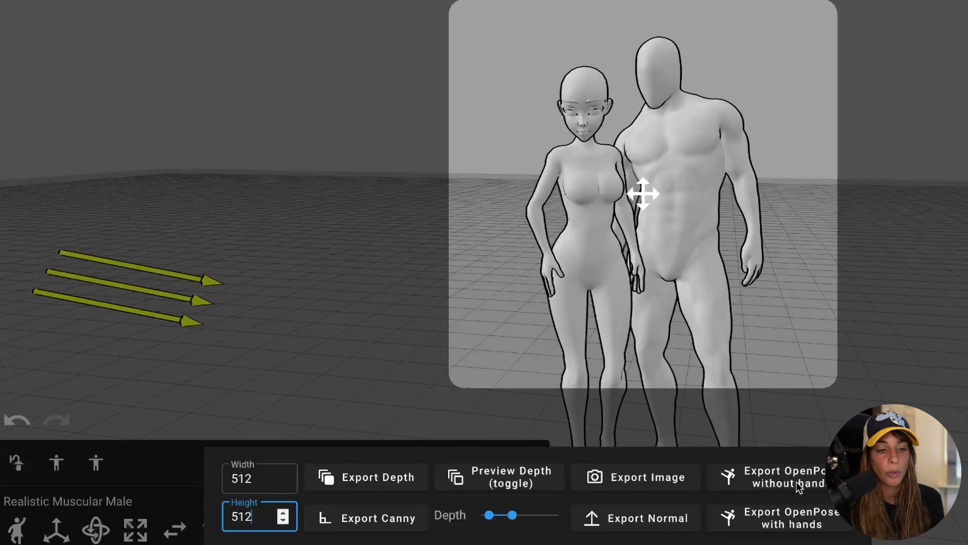
# Export the framed couple at 512 × 512 as depth, OpenPose without hands, OpenPose with hands, Canny and plain image
pyautogui.moveTo(522, 172); pyautogui.dragTo(520, 186)
pyautogui.scroll(-3, 519, 187)
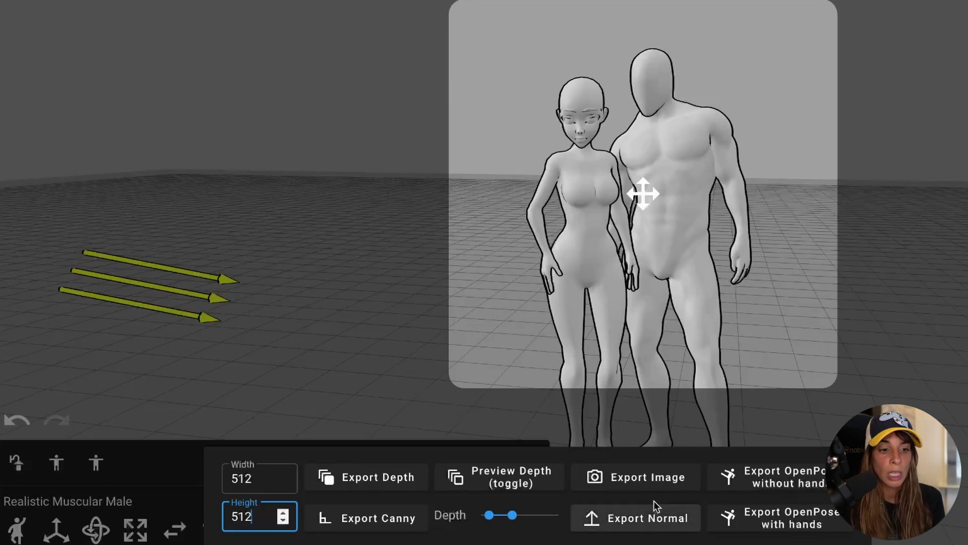
pyautogui.click(399, 483)
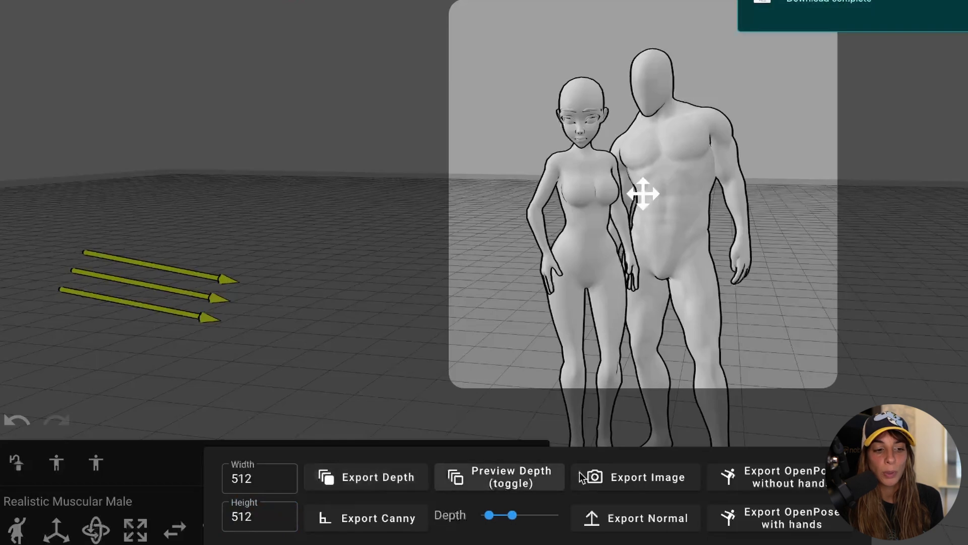
pyautogui.click(784, 477)
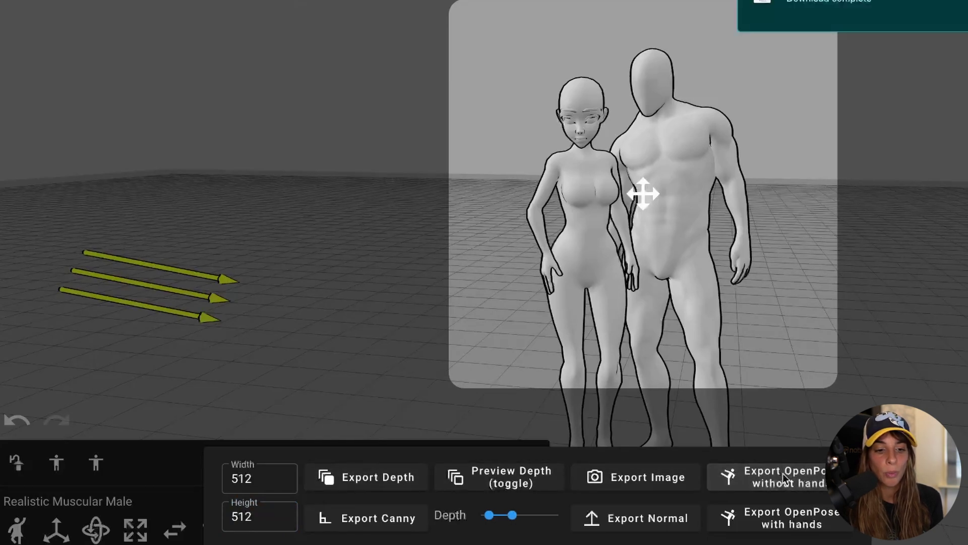
pyautogui.click(775, 518)
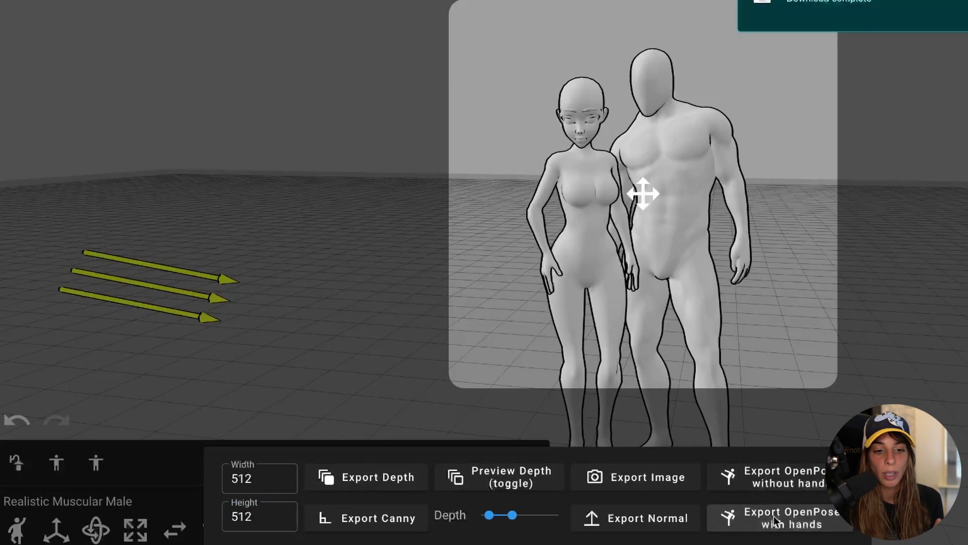
pyautogui.click(405, 527)
pyautogui.click(629, 478)
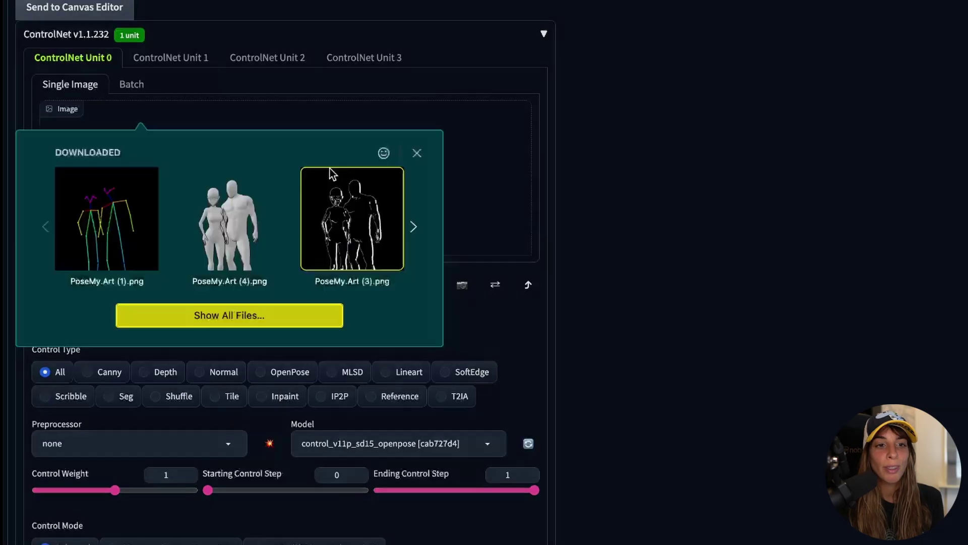
# Load the downloaded skeleton PoseMy.Art (1).png into ControlNet Unit 0 and review the unit's control and resize settings
pyautogui.moveTo(142, 238); pyautogui.dragTo(144, 240)
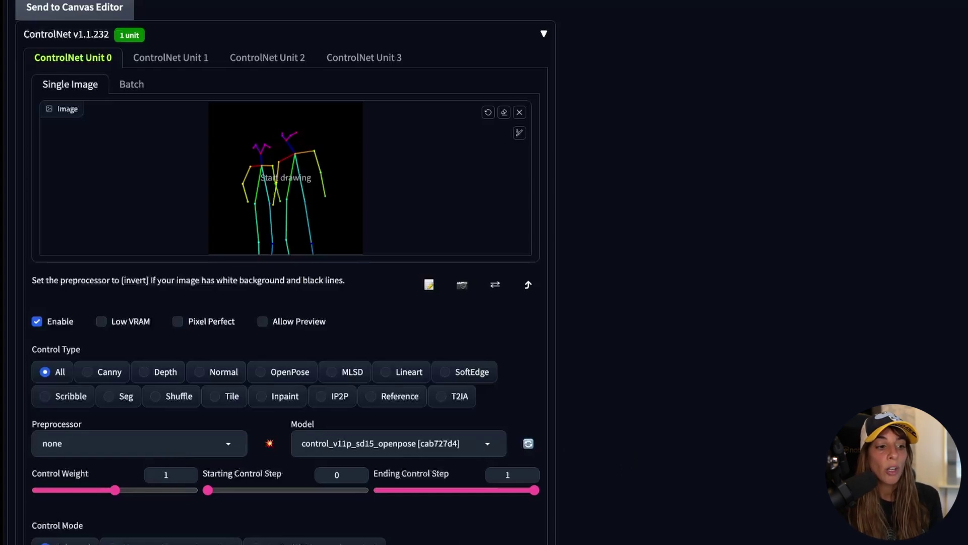
pyautogui.moveTo(115, 494)
pyautogui.mouseDown()
pyautogui.moveTo(73, 494)
pyautogui.moveTo(116, 499)
pyautogui.mouseUp()
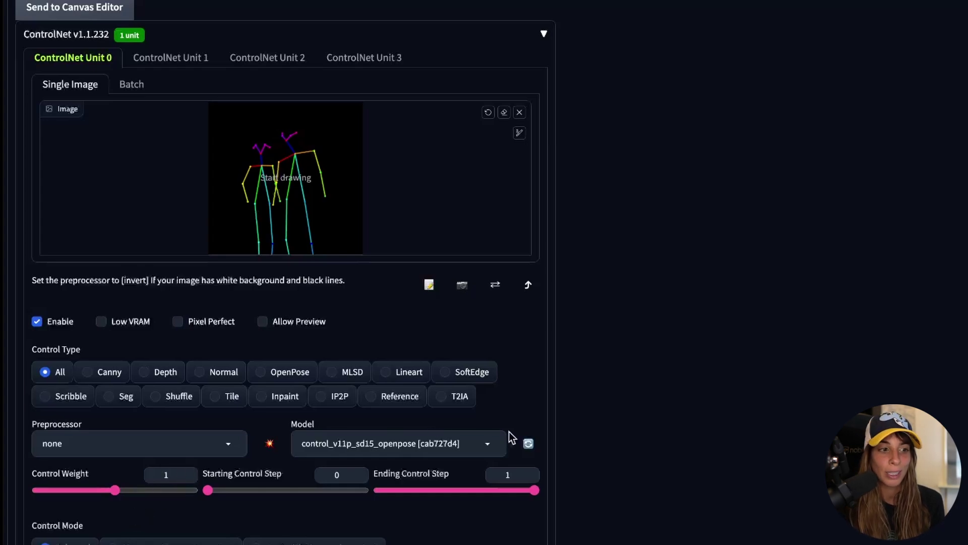
pyautogui.scroll(-3, 67, 488)
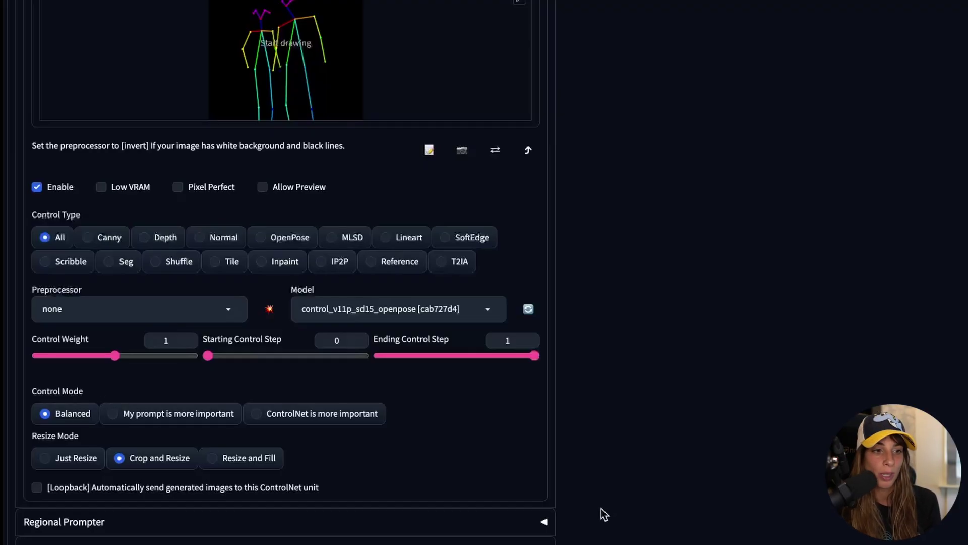
pyautogui.scroll(-1, 603, 512)
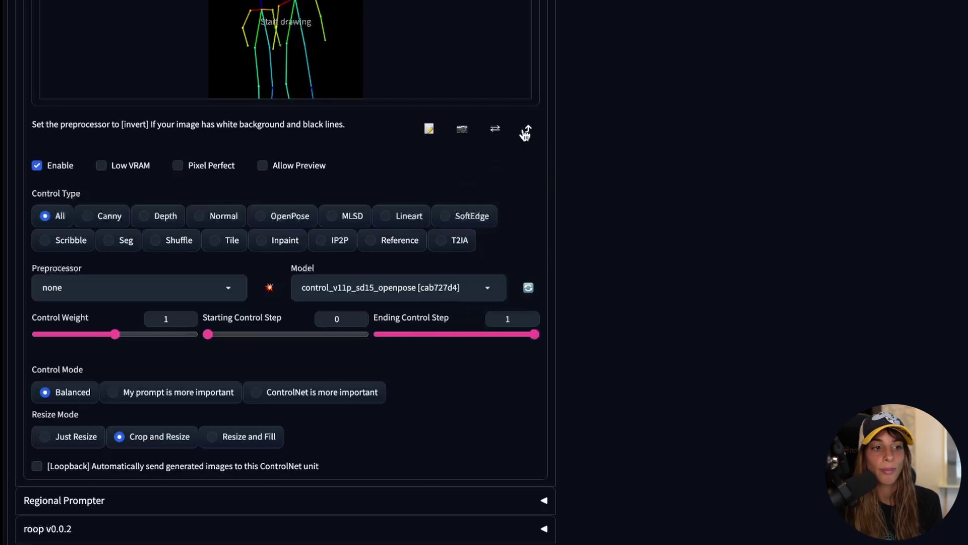
# Set the generation width to 1000 and replace the generation size with the ControlNet image's 512 × 512 dimensions
pyautogui.scroll(15, 520, 147)
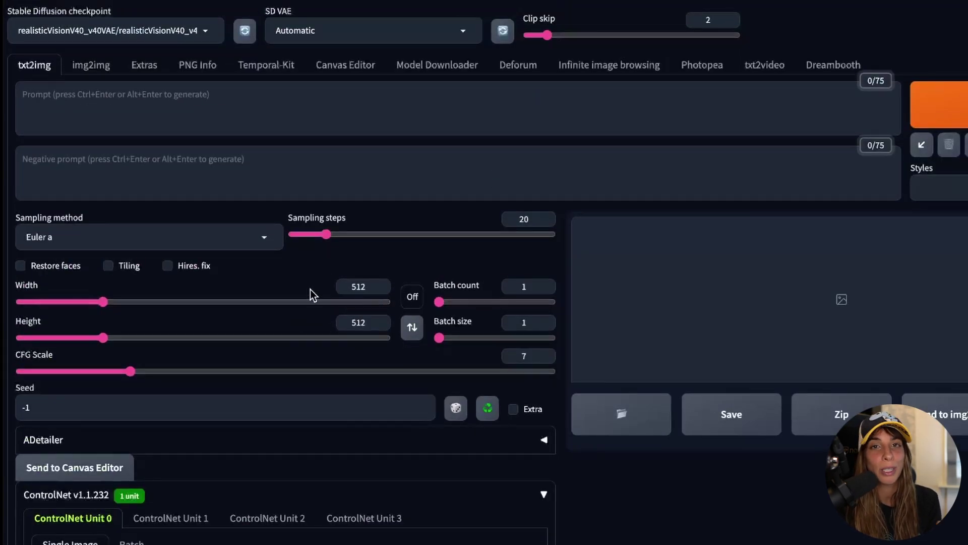
pyautogui.doubleClick(355, 286)
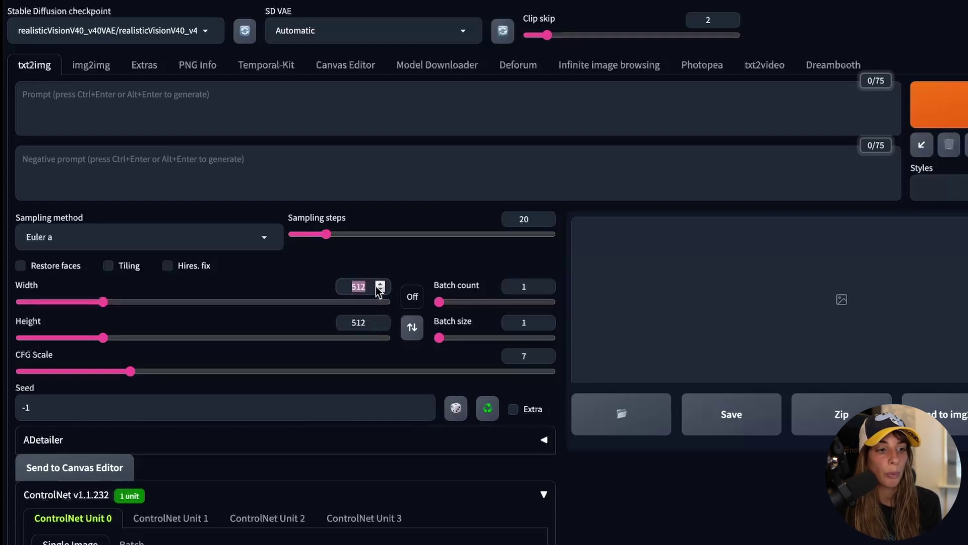
pyautogui.write('1000')
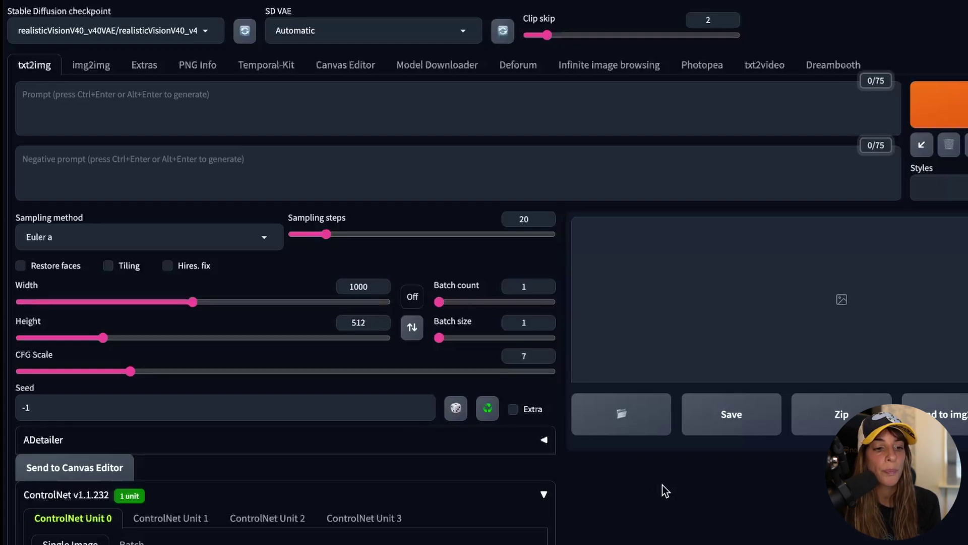
pyautogui.scroll(-5, 555, 326)
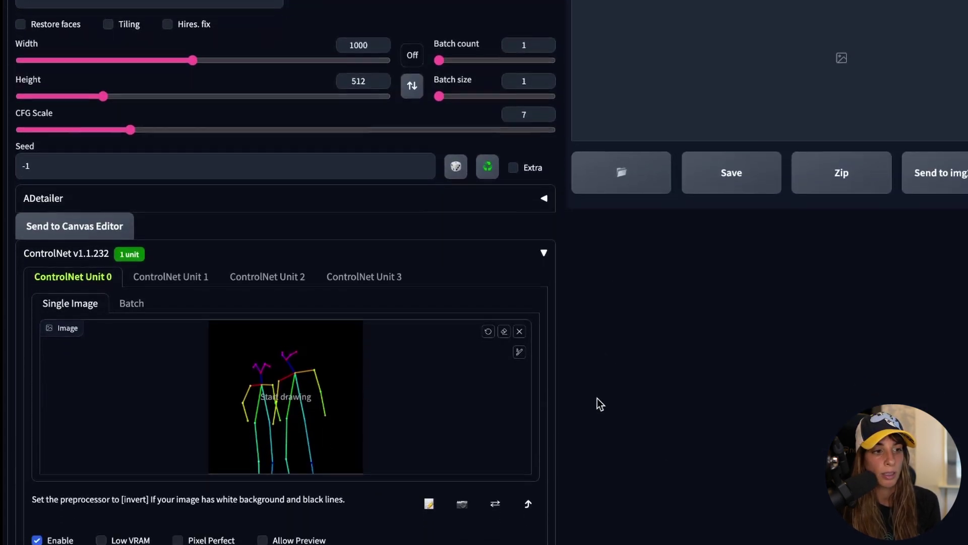
pyautogui.click(534, 496)
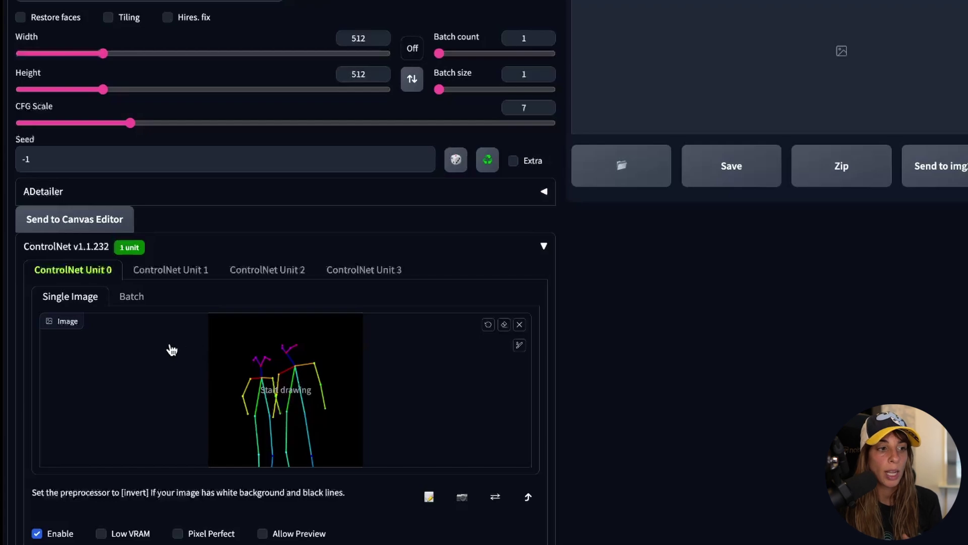
# Switch to Civitai and copy the generation data of the woman's portrait on the Realistic Vision V5.1 page
pyautogui.scroll(5, 171, 349)
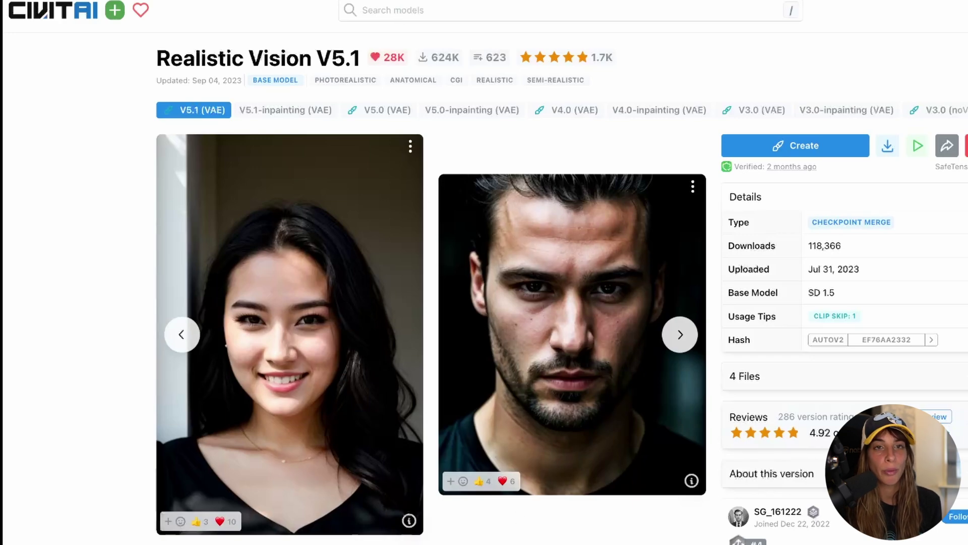
pyautogui.click(410, 523)
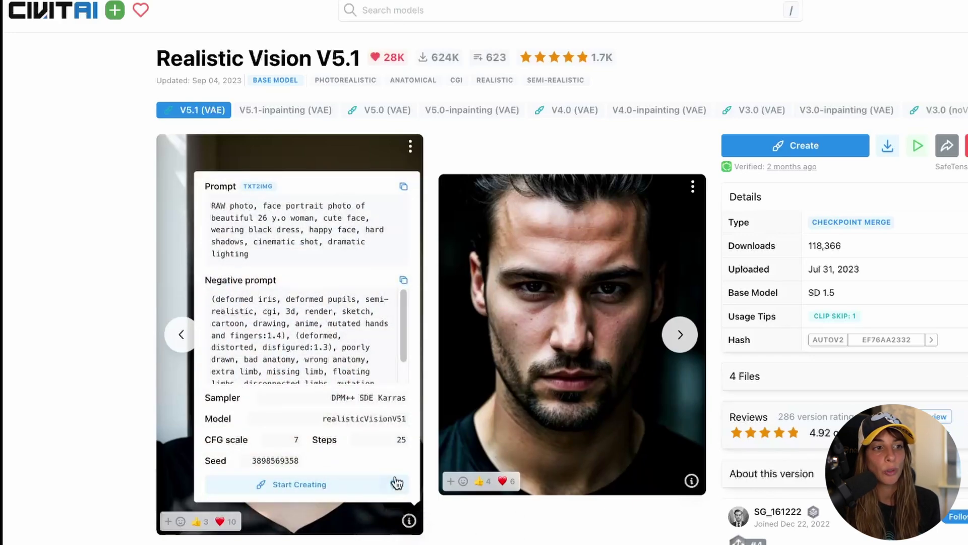
pyautogui.click(398, 483)
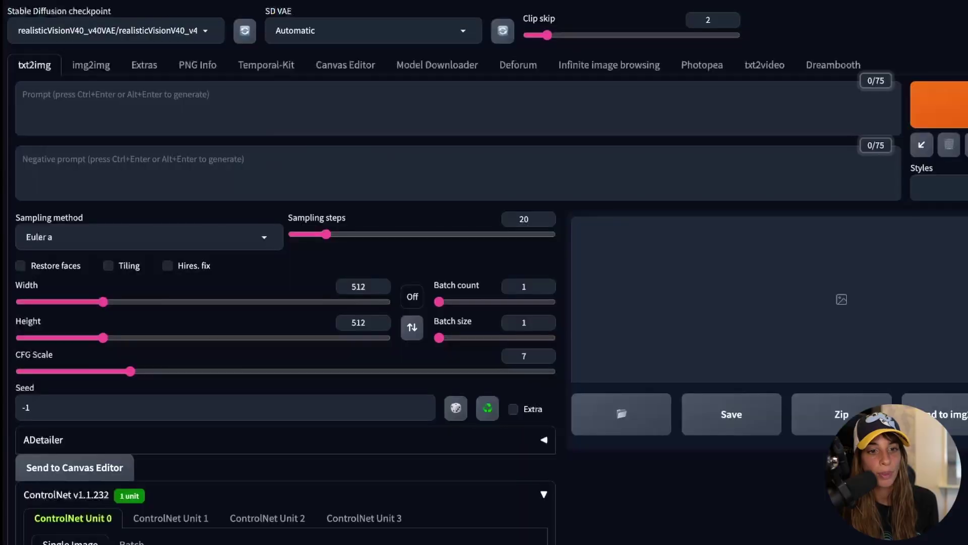
# Paste the copied generation data as the txt2img prompt in Stable Diffusion and apply its parameters to the generation settings
pyautogui.click(329, 94)
pyautogui.hotkey('ctrl', 'v')
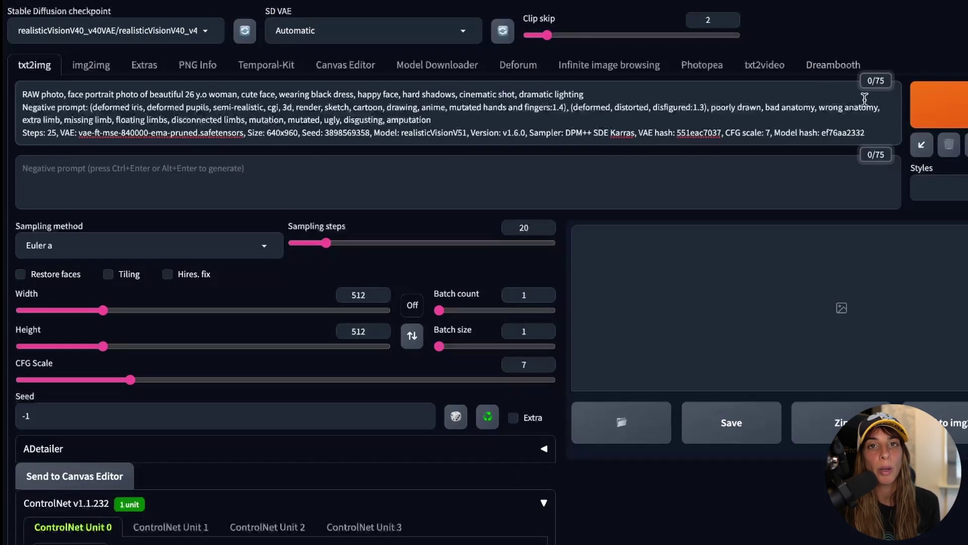
pyautogui.click(922, 145)
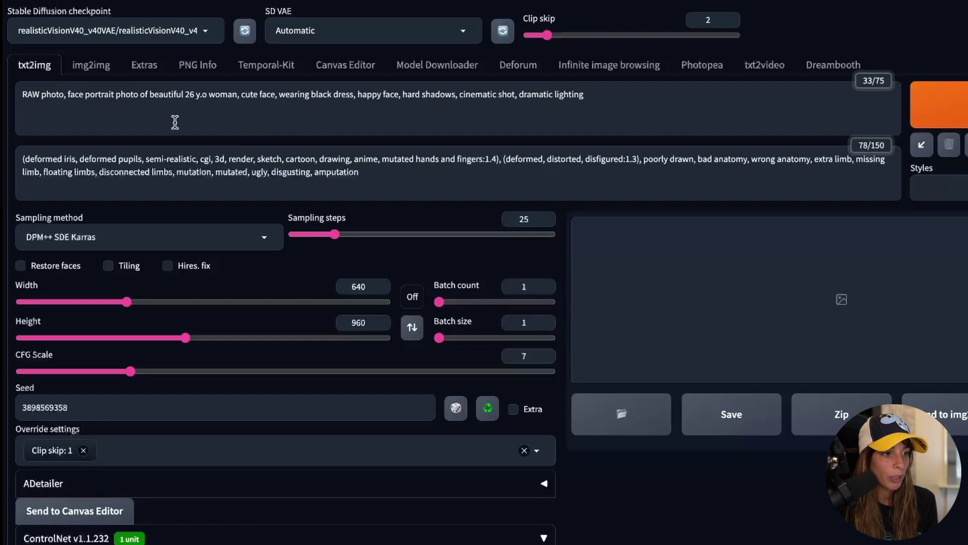
# Change the prompt to "A man and a woman, smiling, happy, cinematic shot, dark shot, dramatic lighting" and set the seed to random
pyautogui.moveTo(60, 97); pyautogui.dragTo(361, 97)
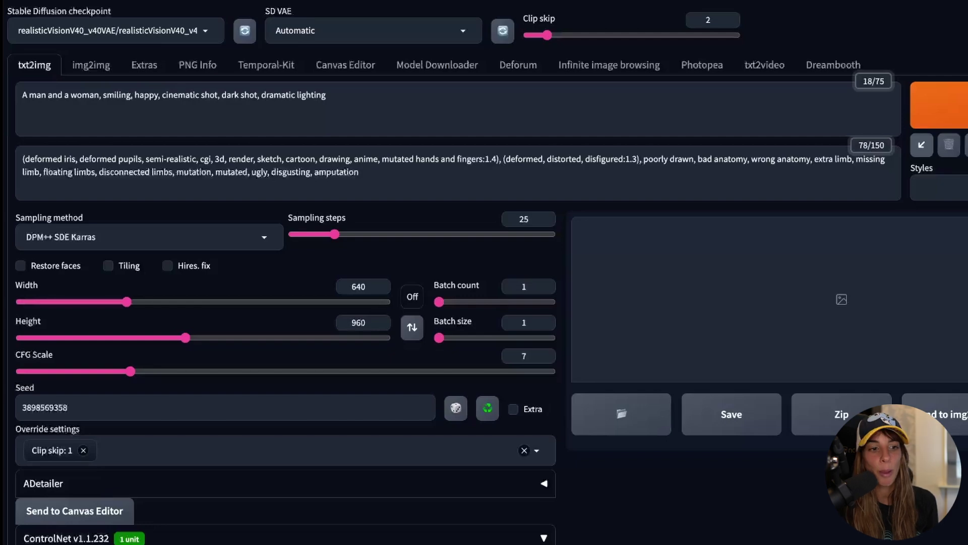
pyautogui.click(456, 408)
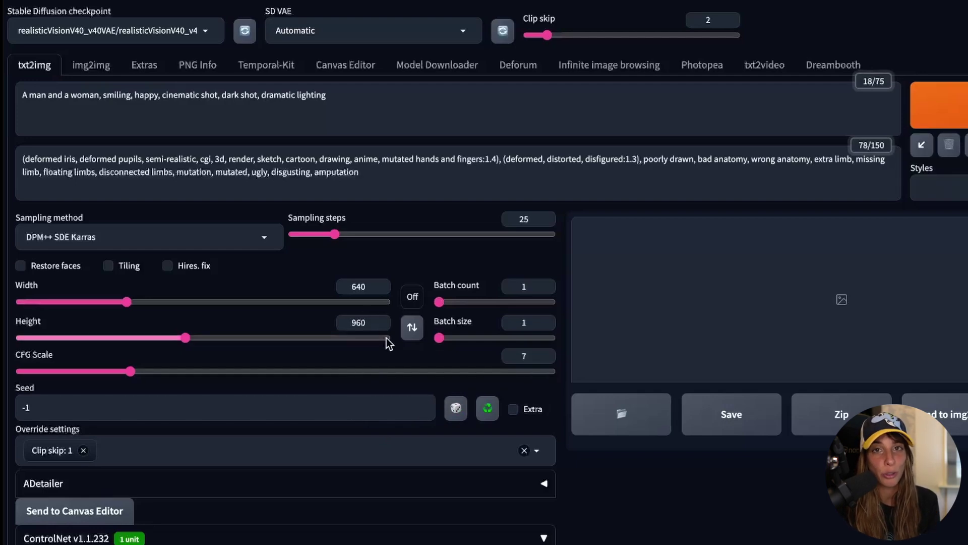
# Match the generation size to the 512 × 512 ControlNet image and generate with a negative prompt ending in "BadDream, UnrealisticDream"
pyautogui.scroll(-6, 368, 355)
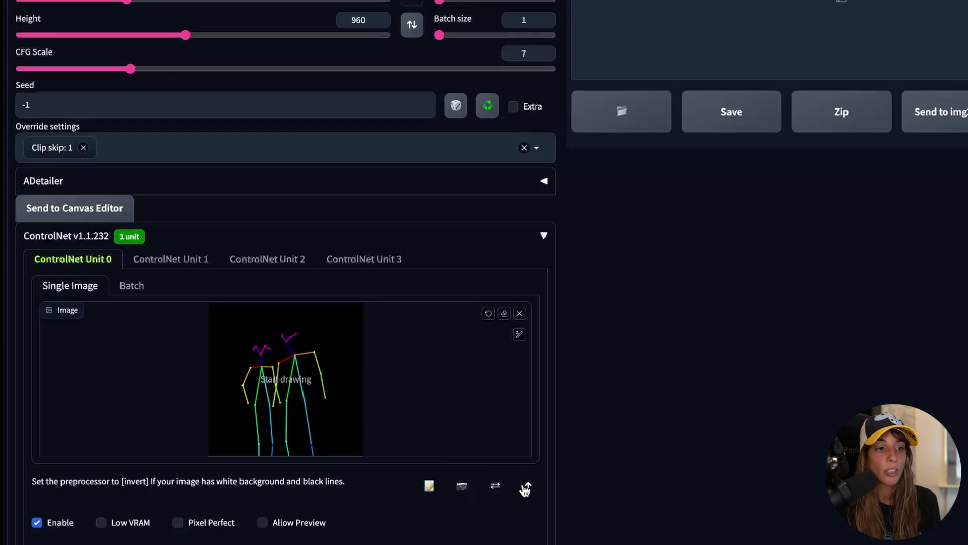
pyautogui.click(526, 487)
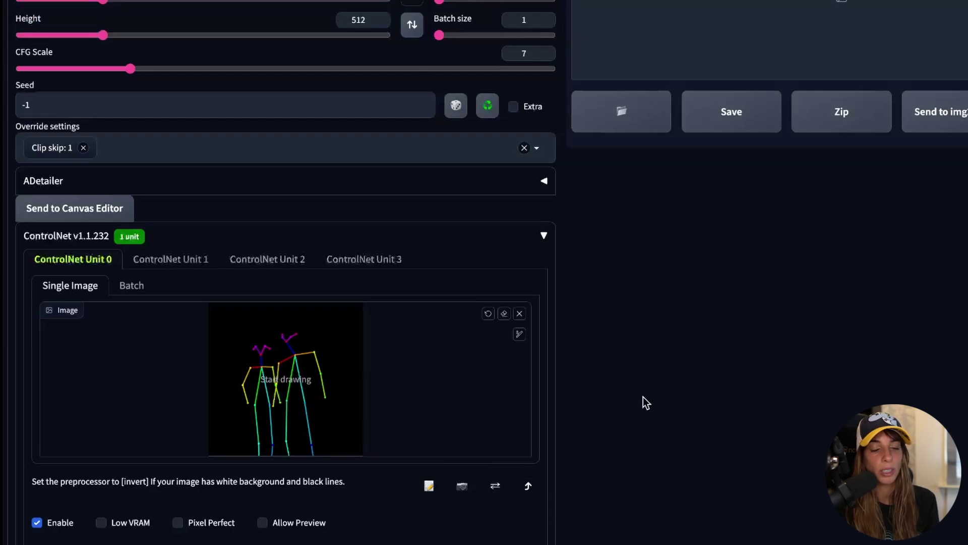
pyautogui.scroll(1, 643, 397)
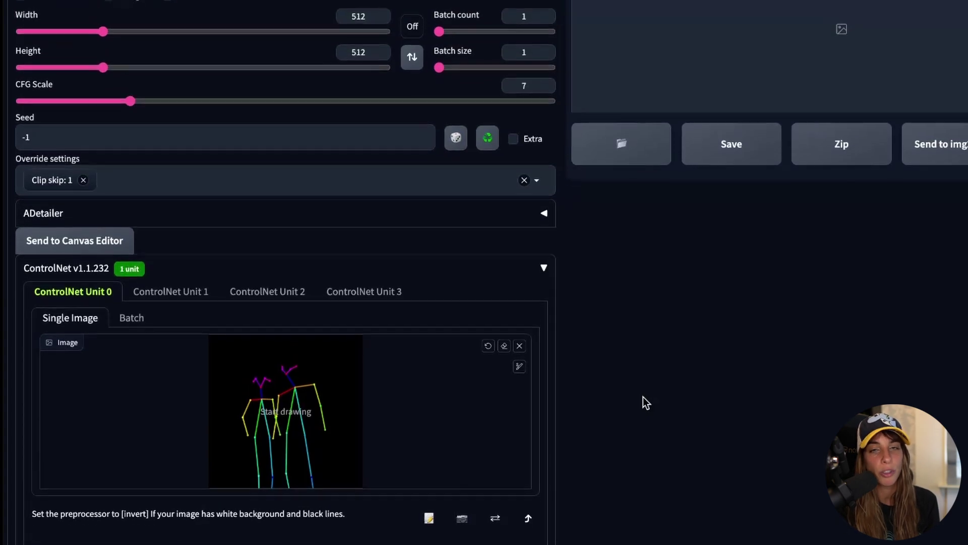
pyautogui.scroll(4, 643, 396)
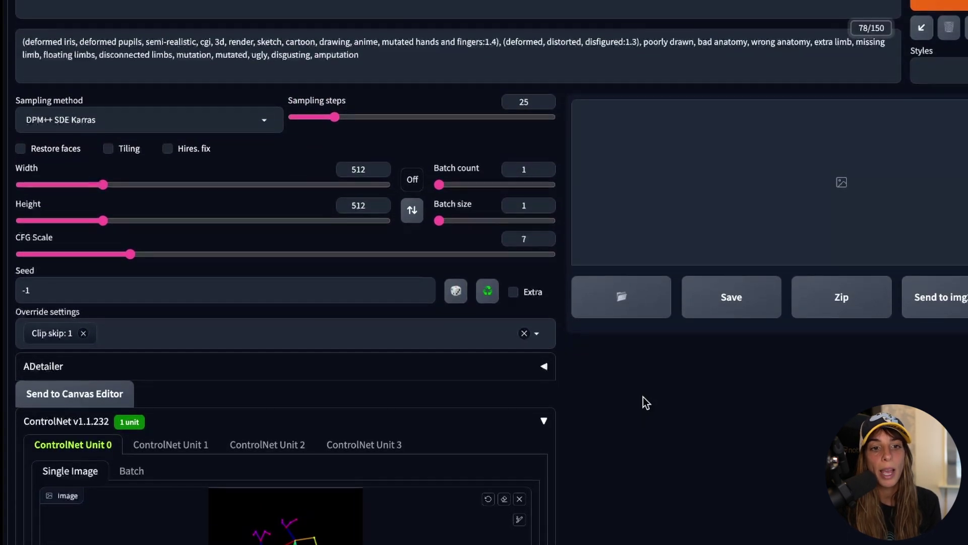
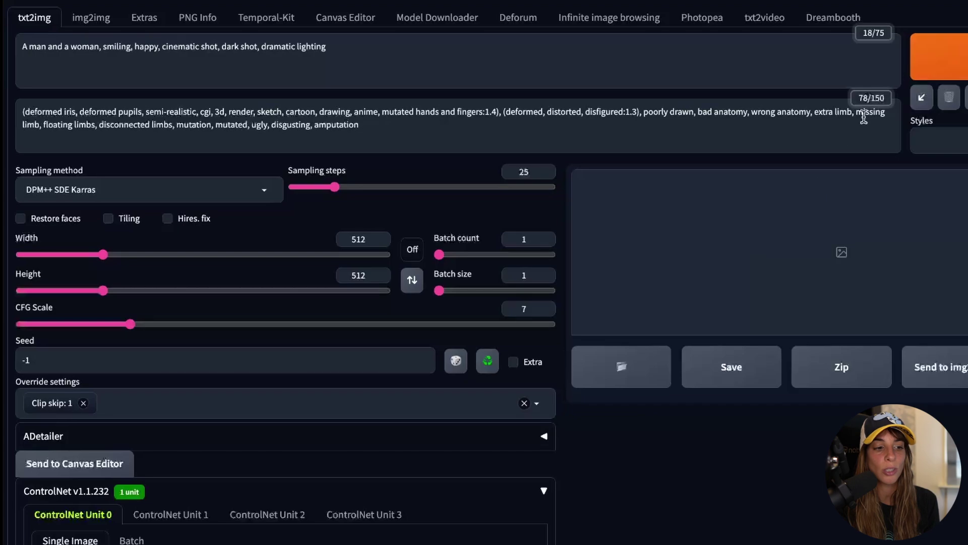
pyautogui.hotkey('ctrl', 'Return')
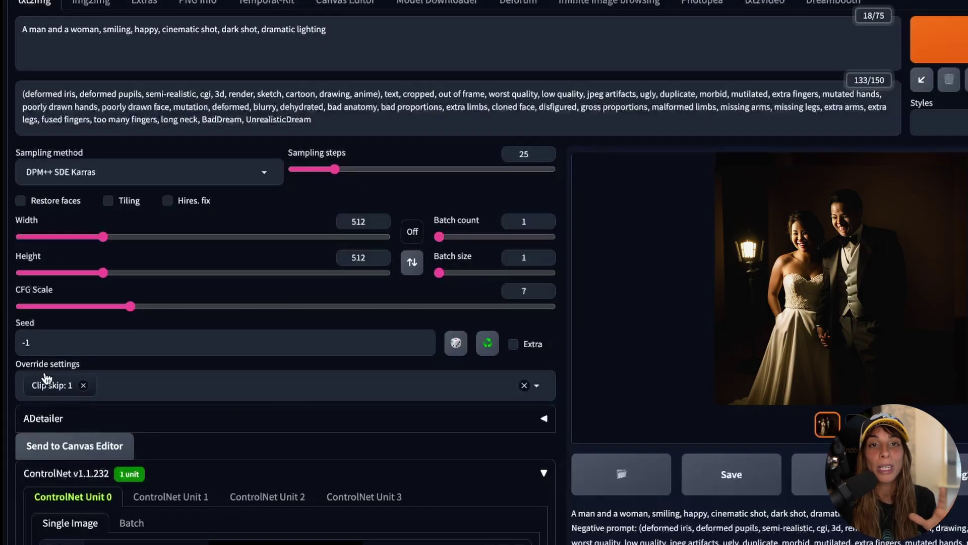
# Fix the seed at 481582202 and set the control weight of ControlNet Unit 0 to 0.2
pyautogui.click(42, 351)
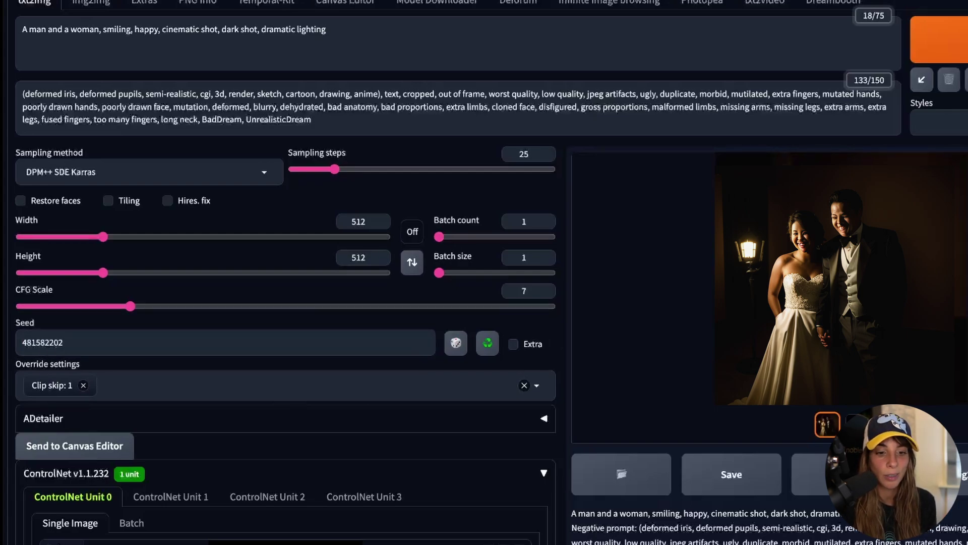
pyautogui.scroll(-9, 137, 461)
pyautogui.click(187, 468)
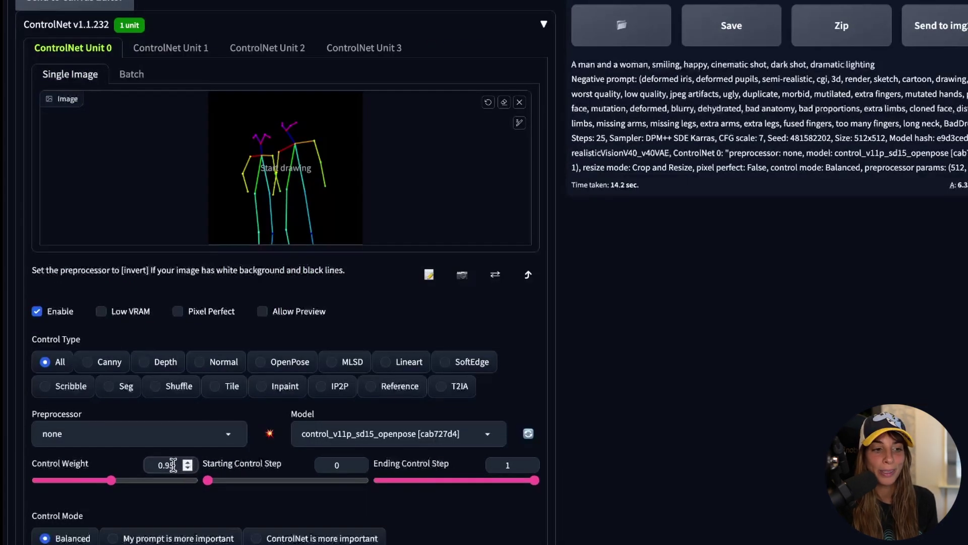
pyautogui.write('0.2')
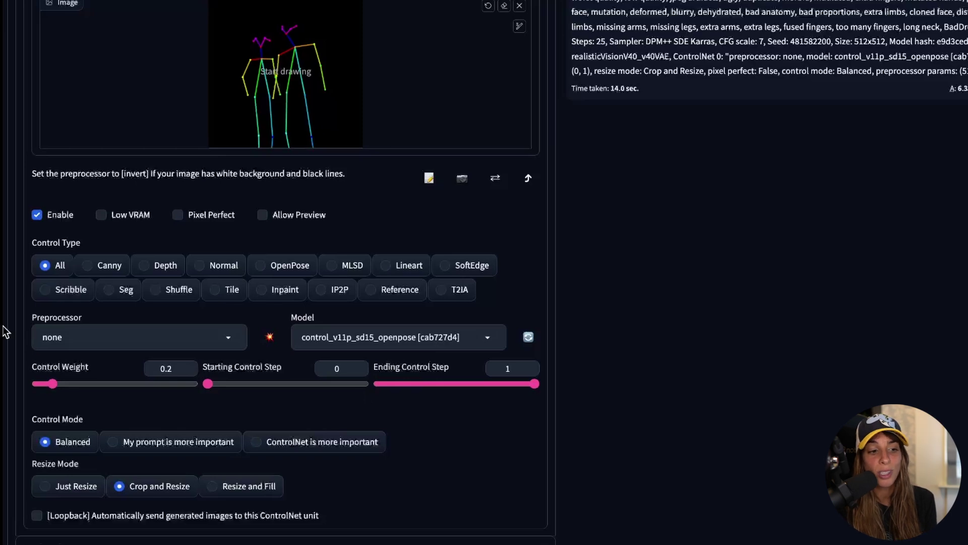
# Set both the control weight and the ending control step of ControlNet Unit 0 to 1
pyautogui.write('1')
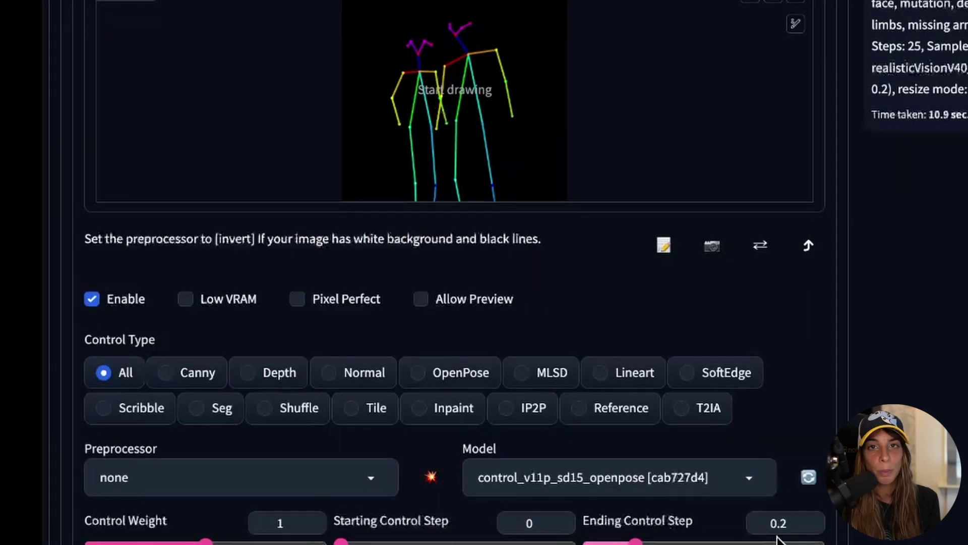
pyautogui.click(798, 522)
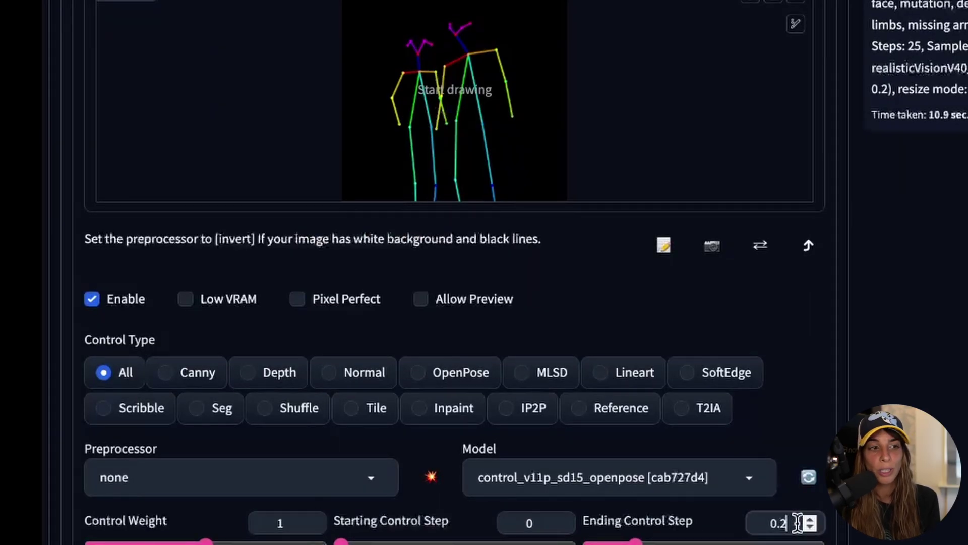
pyautogui.press('BackSpace')
pyautogui.press('BackSpace')
pyautogui.write('1')
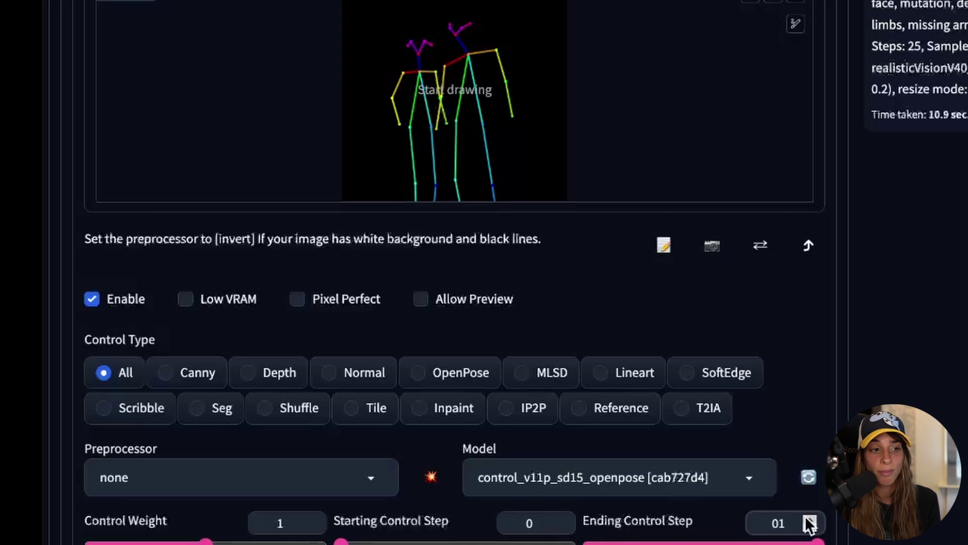
pyautogui.click(810, 520)
# Set the generation width to 1000 and generate with Crop and Resize as the ControlNet resize mode
pyautogui.scroll(15, 664, 385)
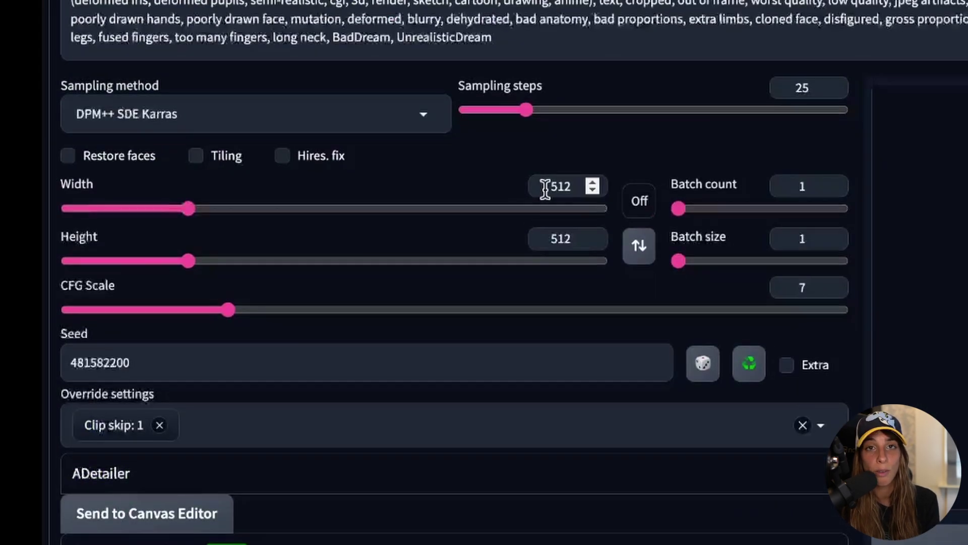
pyautogui.click(569, 183)
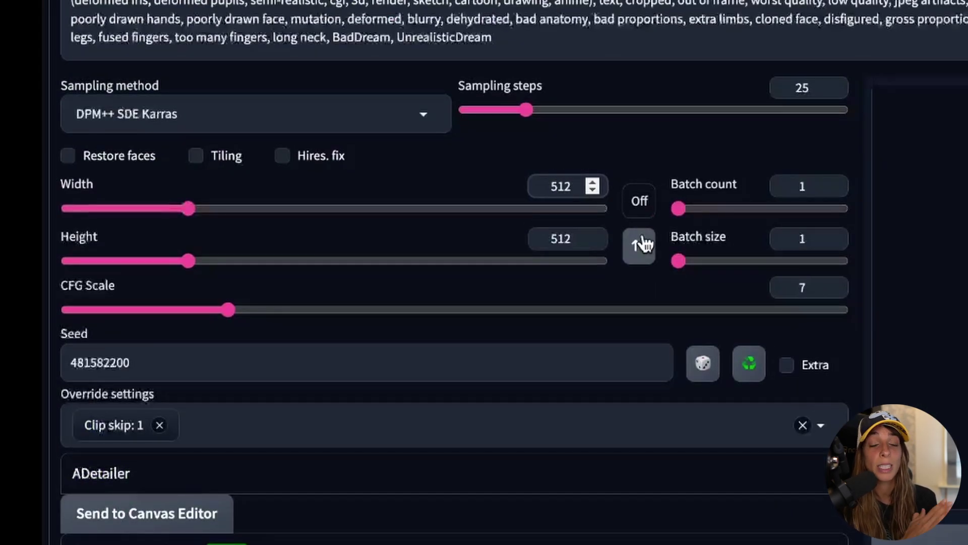
pyautogui.press('BackSpace')
pyautogui.press('BackSpace')
pyautogui.press('BackSpace')
pyautogui.write('1000')
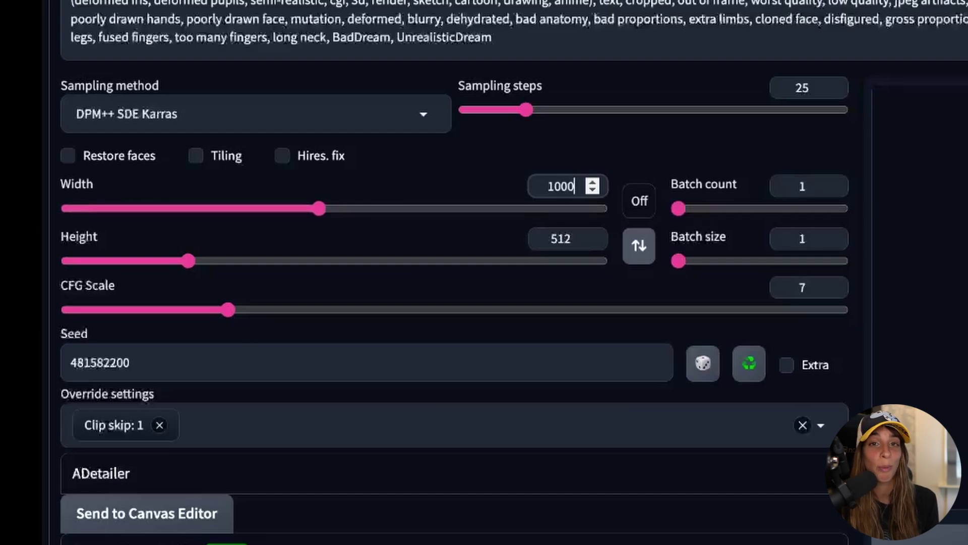
pyautogui.scroll(-15, 406, 385)
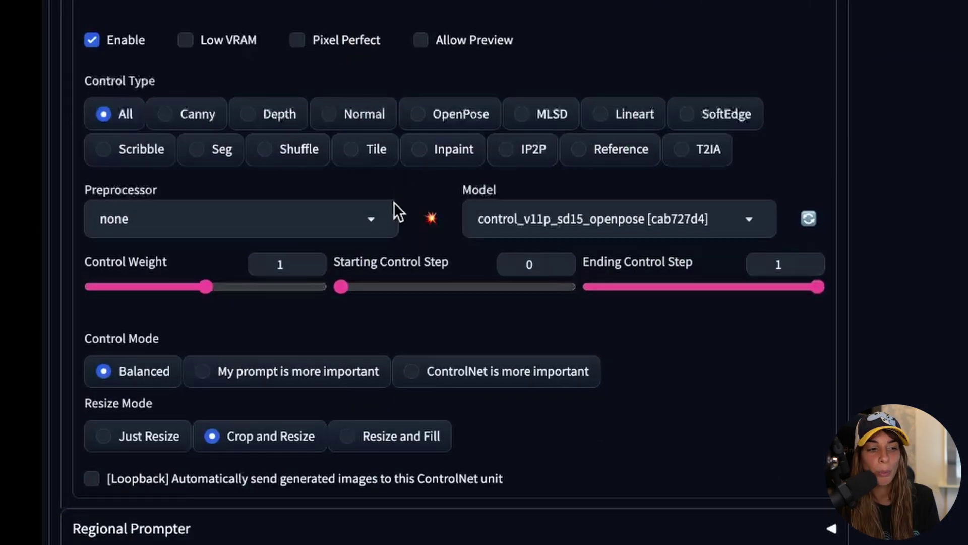
pyautogui.scroll(15, 484, 272)
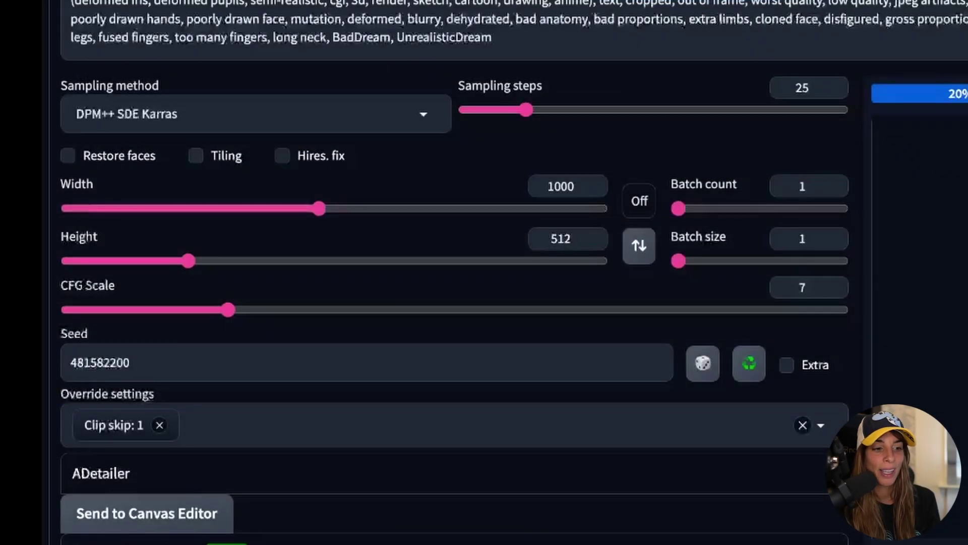
# Generate with the ControlNet resize mode set to Just Resize, and again with Resize and Fill
pyautogui.scroll(-20, 616, 469)
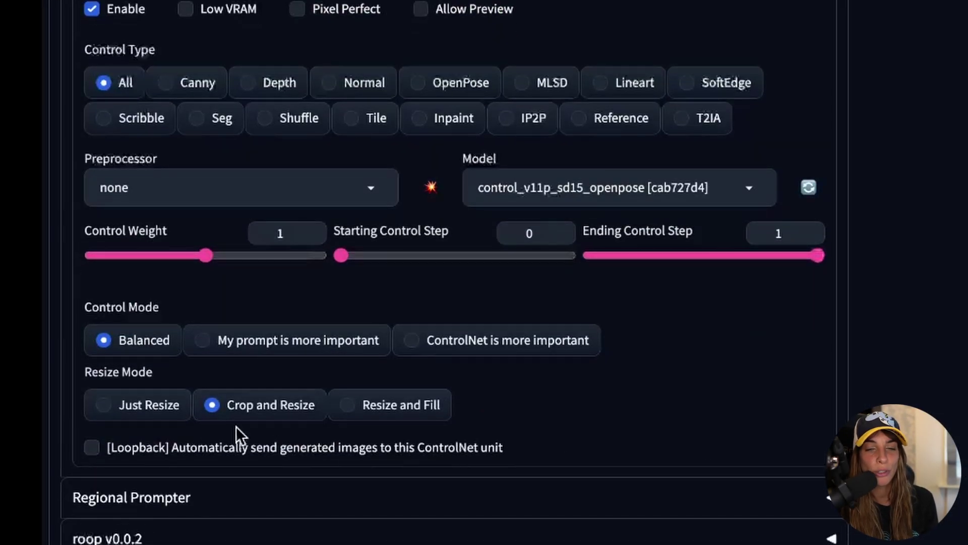
pyautogui.click(103, 405)
pyautogui.scroll(15, 108, 409)
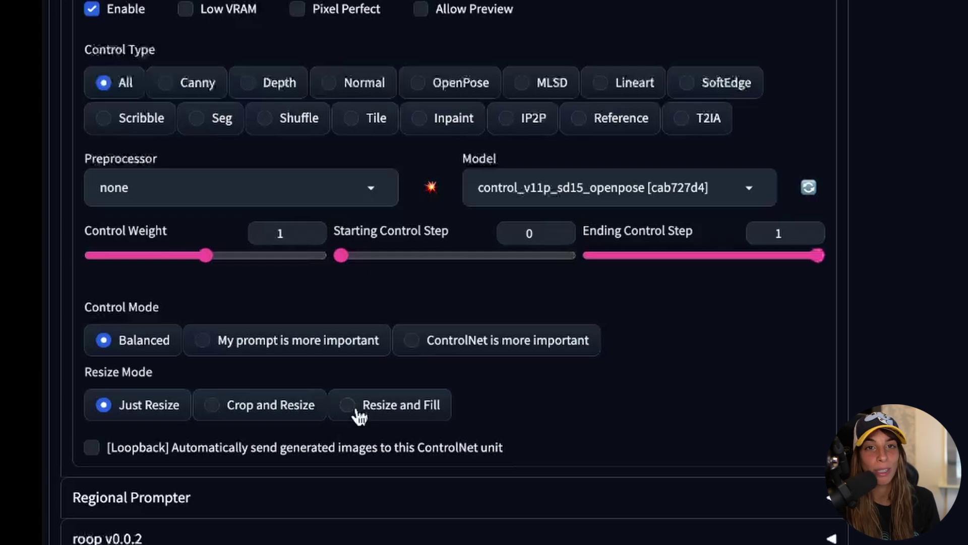
pyautogui.click(356, 410)
pyautogui.scroll(10, 454, 273)
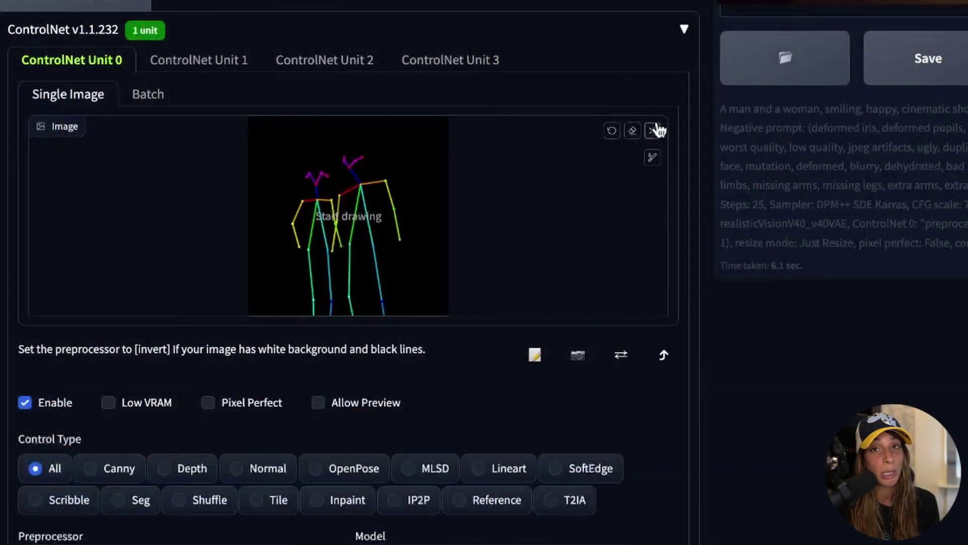
# Replace the pose image in ControlNet Unit 0 with the wedding couple photo and choose the openpose preprocessor
pyautogui.click(658, 130)
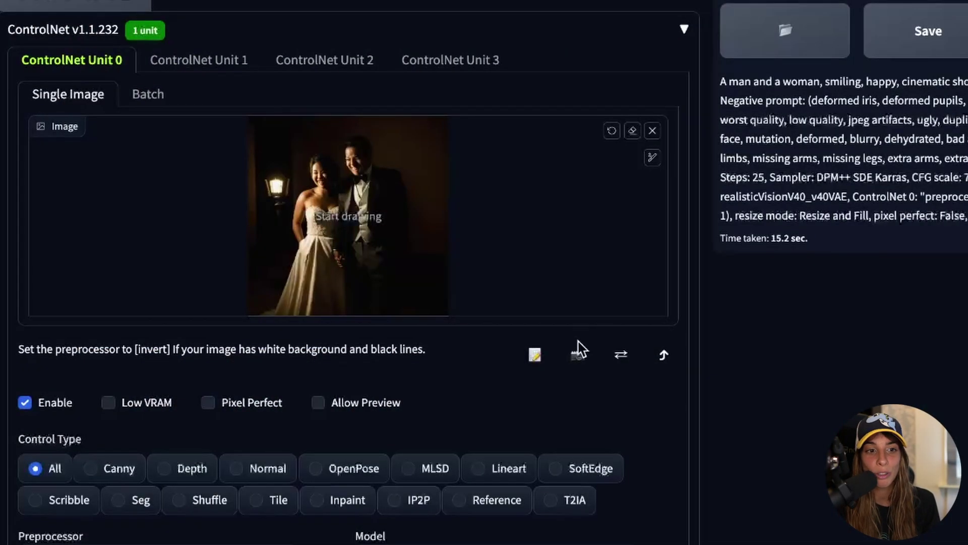
pyautogui.scroll(2, 536, 361)
pyautogui.scroll(-3, 536, 361)
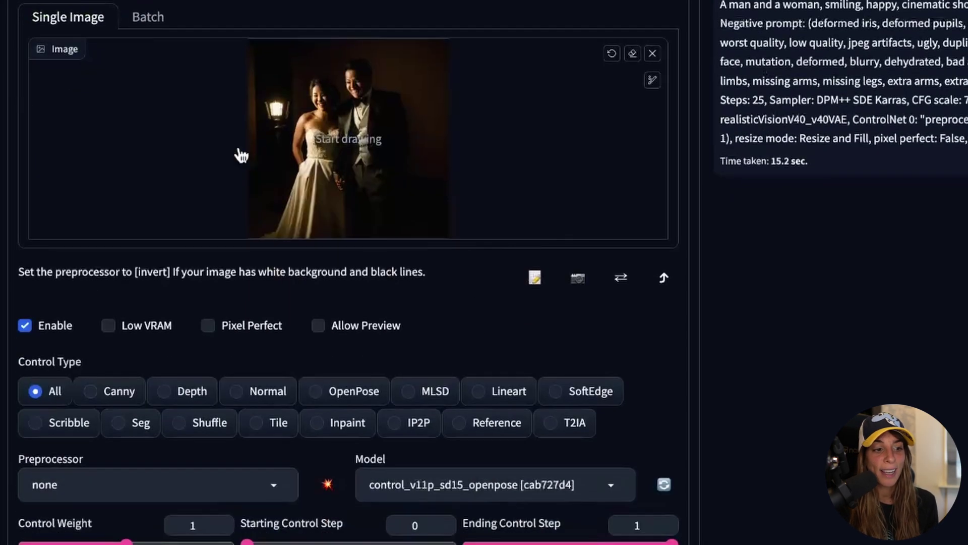
pyautogui.scroll(-1, 404, 303)
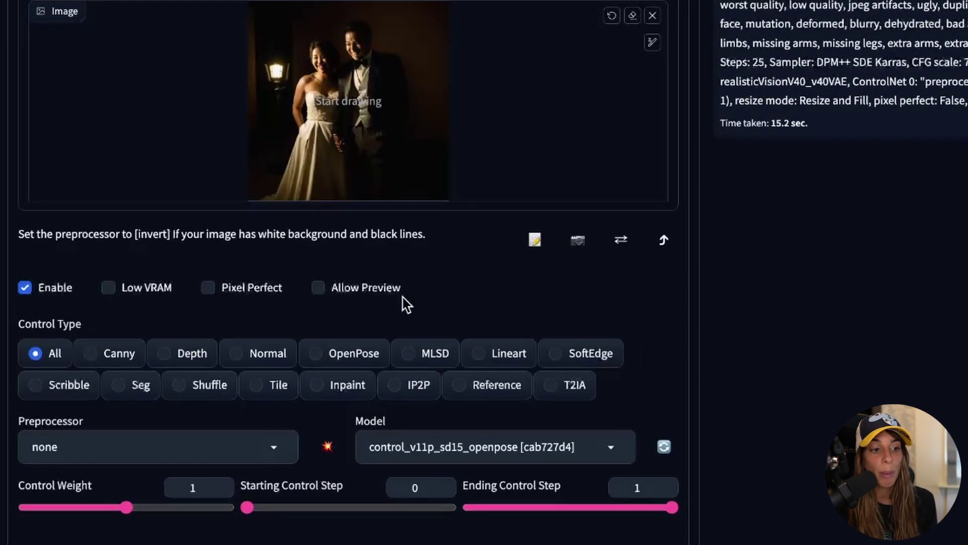
pyautogui.click(277, 447)
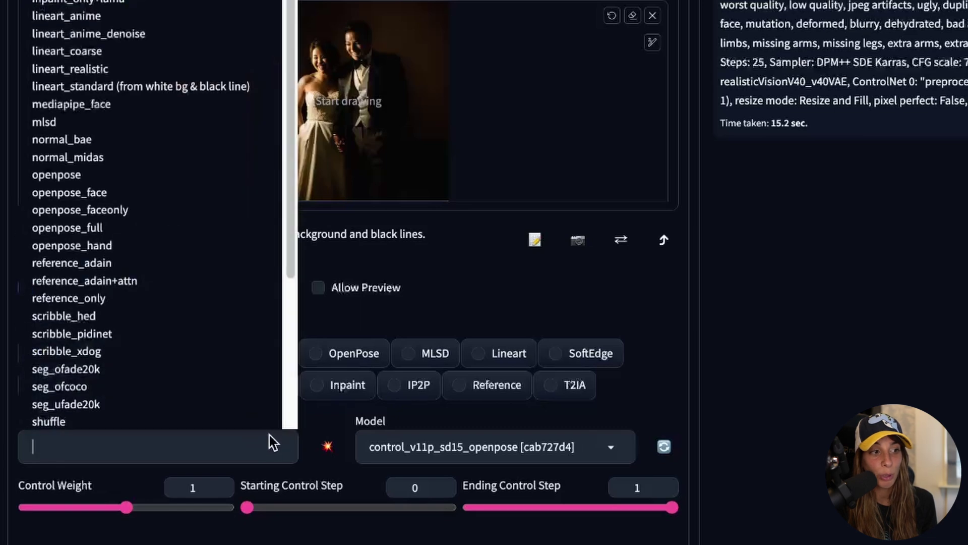
pyautogui.click(97, 175)
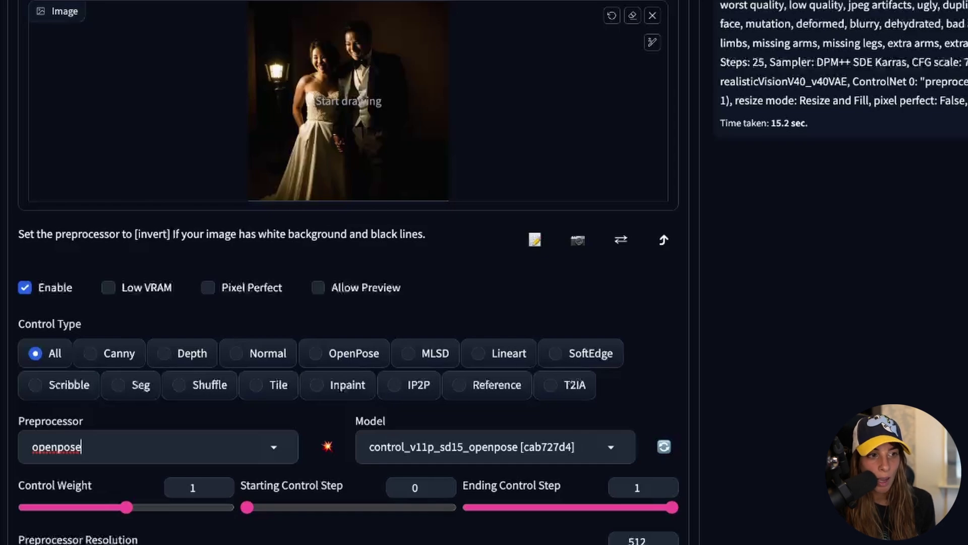
# Set the generation width to 512 and generate from the couple photo
pyautogui.scroll(9, 430, 55)
pyautogui.doubleClick(430, 55)
pyautogui.write('512')
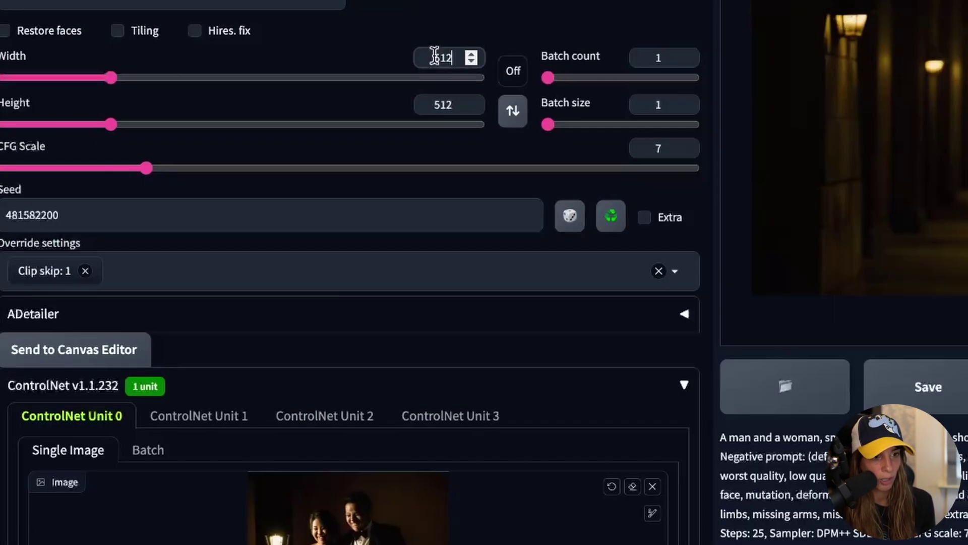
pyautogui.scroll(-2, 496, 385)
pyautogui.scroll(4, 495, 385)
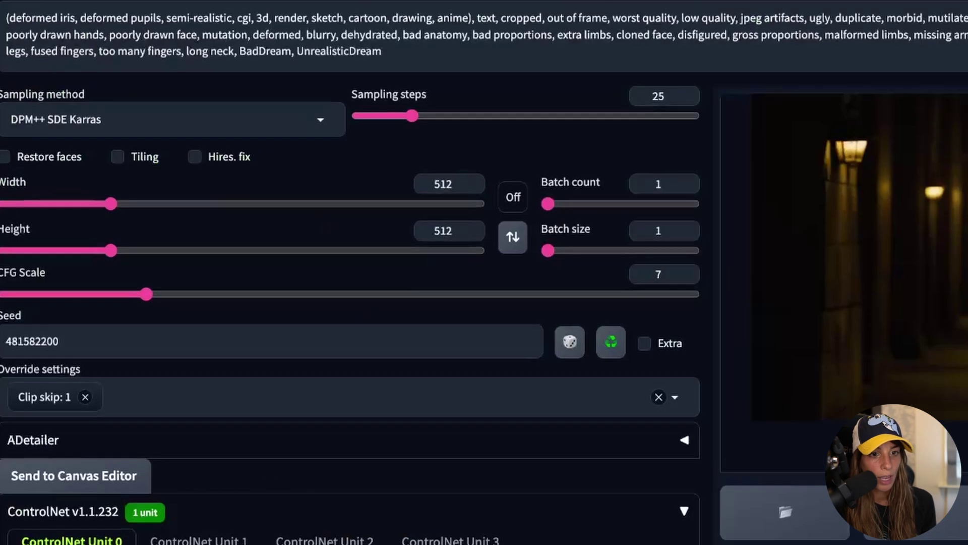
pyautogui.hotkey('ctrl', 'Return')
pyautogui.scroll(-10, 484, 272)
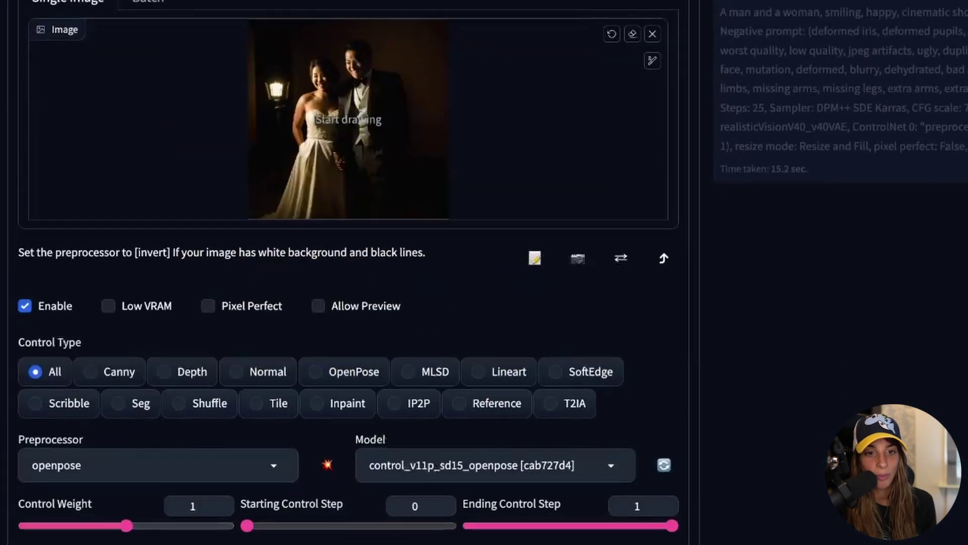
# Examine the generated couple image and view the extracted pose skeleton at full size
pyautogui.scroll(10, 484, 272)
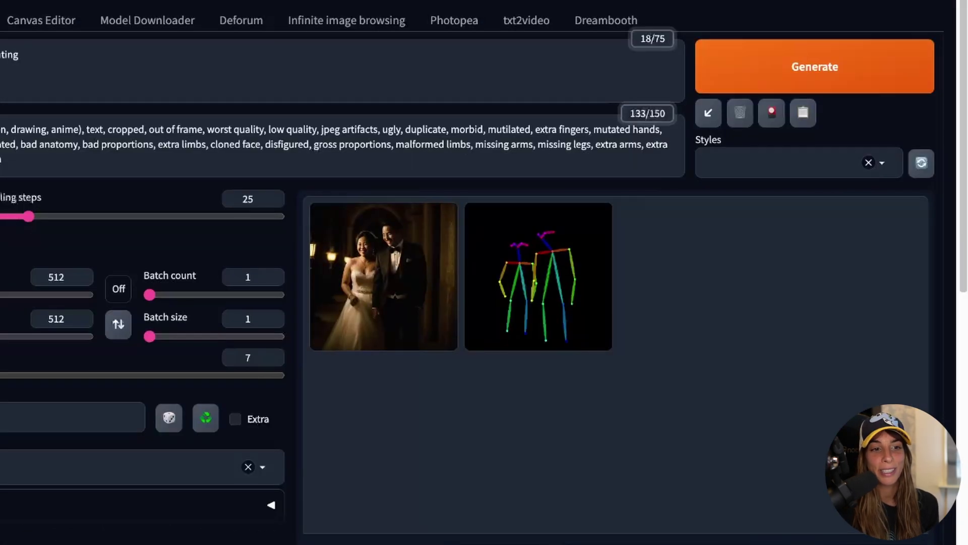
pyautogui.click(397, 267)
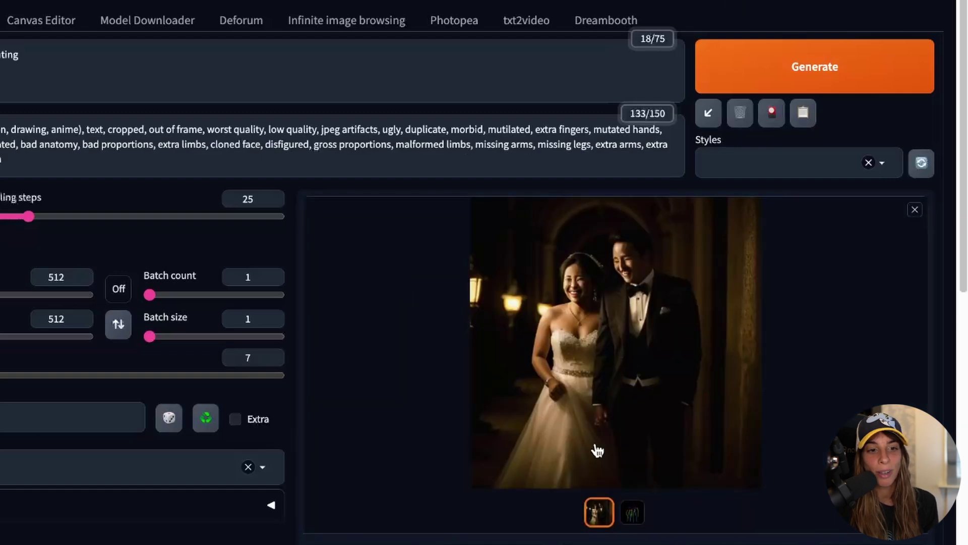
pyautogui.click(632, 513)
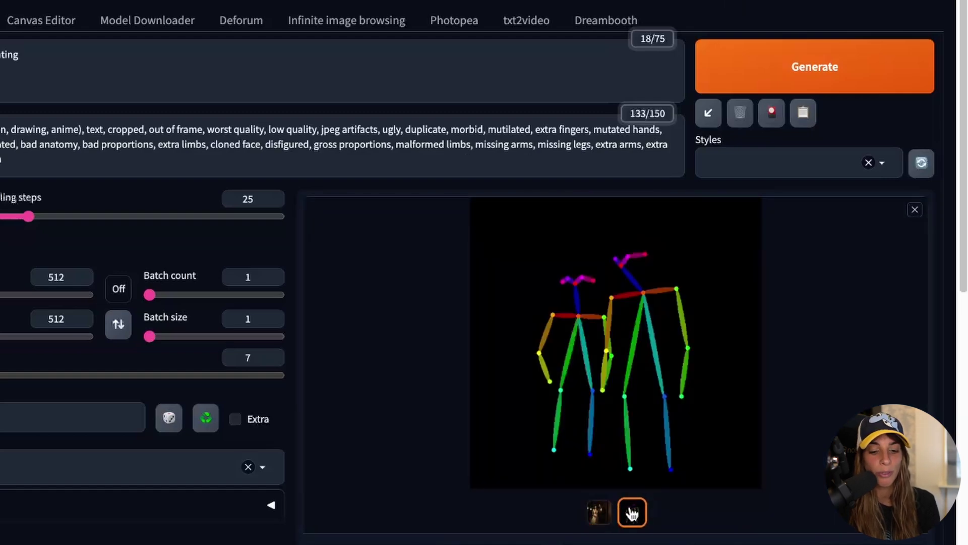
pyautogui.click(594, 379)
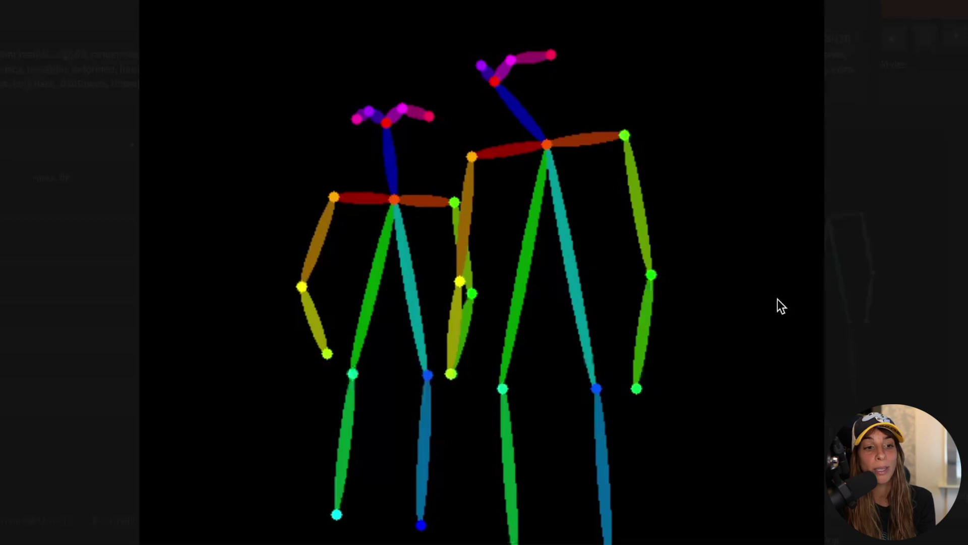
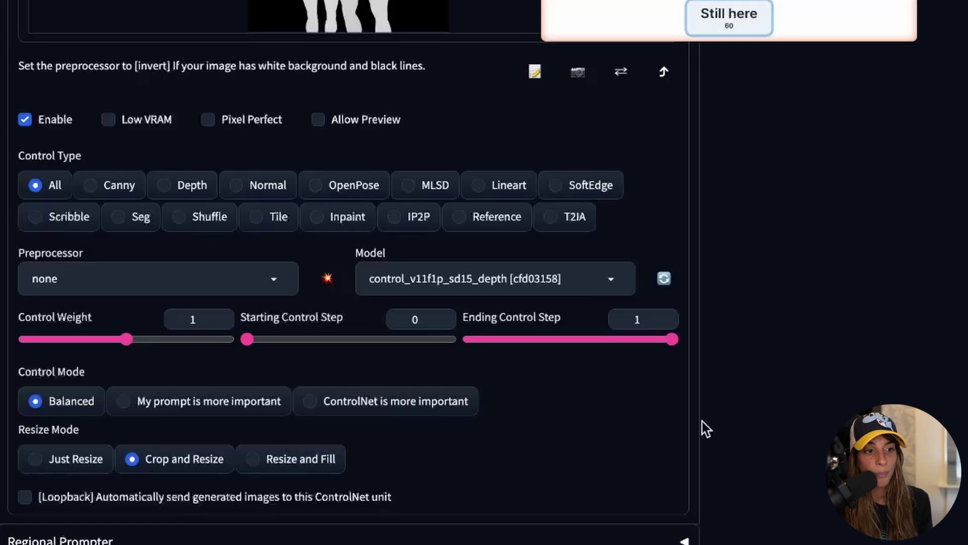
# Set the depth ControlNet unit's control weight to 0.6 and its control mode to "My prompt is more important"
pyautogui.click(745, 22)
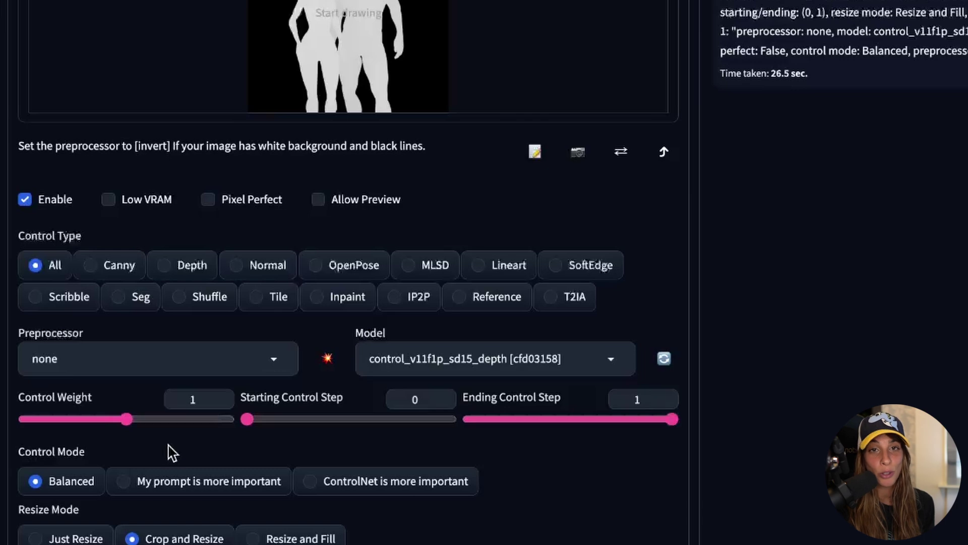
pyautogui.moveTo(125, 419); pyautogui.dragTo(105, 420)
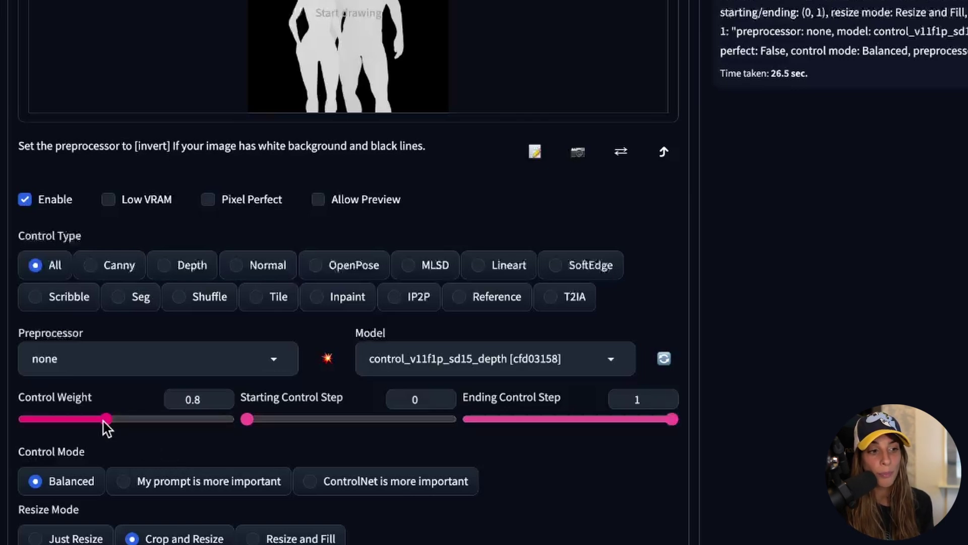
pyautogui.click(122, 482)
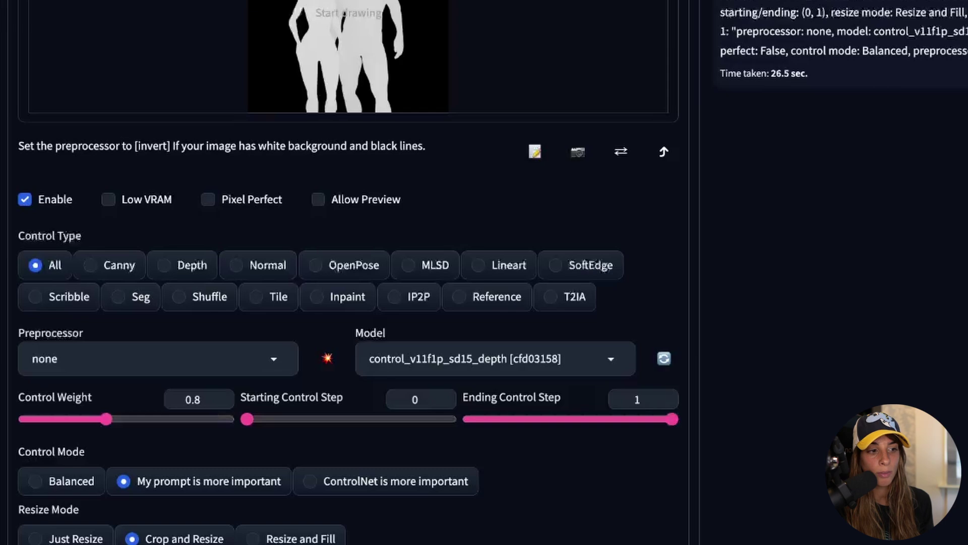
pyautogui.click(199, 398)
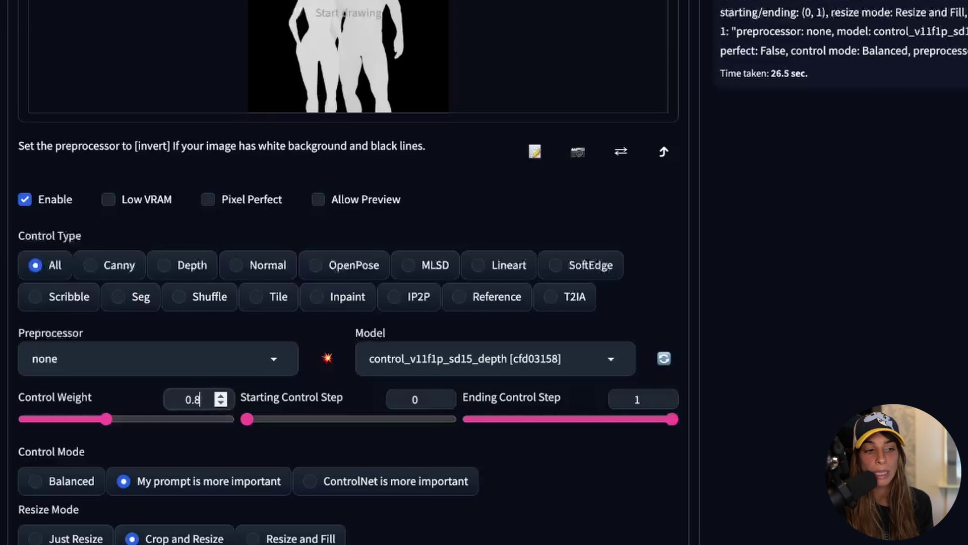
pyautogui.press('BackSpace')
pyautogui.write('6')
pyautogui.click(883, 361)
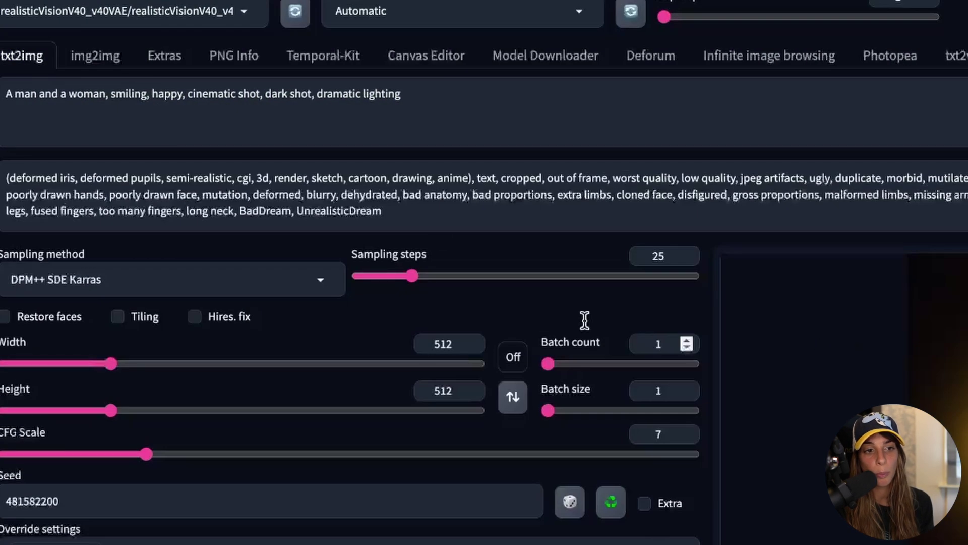
# Append "naked, bikini" to the end of the negative prompt
pyautogui.click(419, 212)
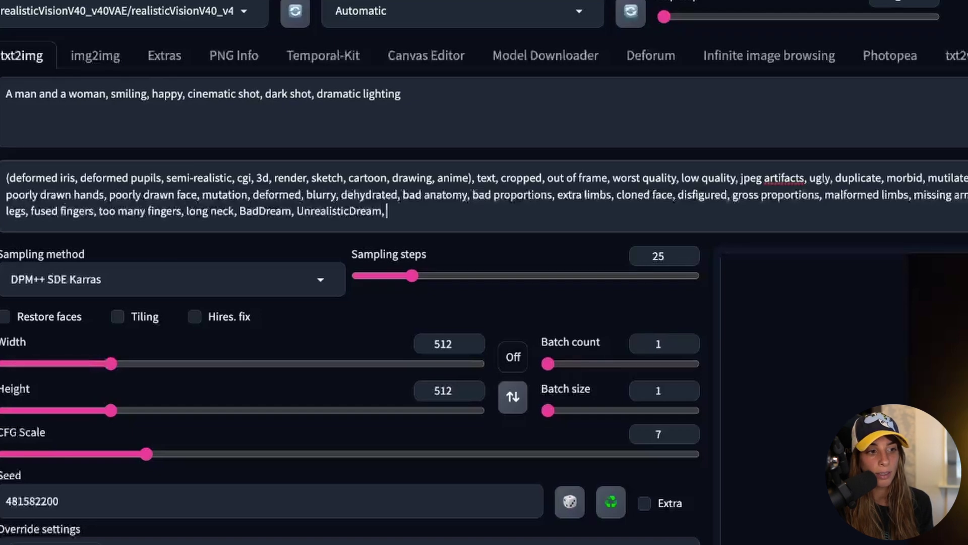
pyautogui.write('naked,')
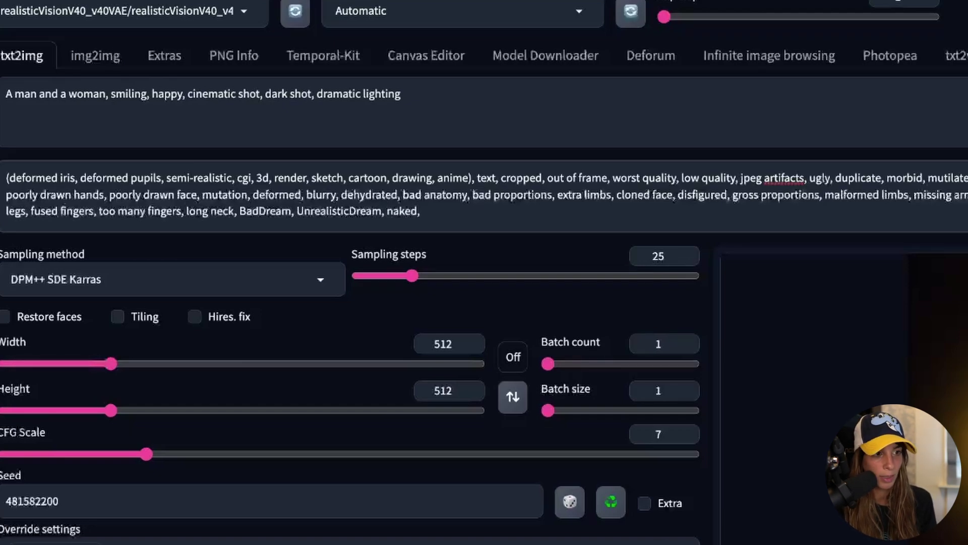
pyautogui.write(' bikini')
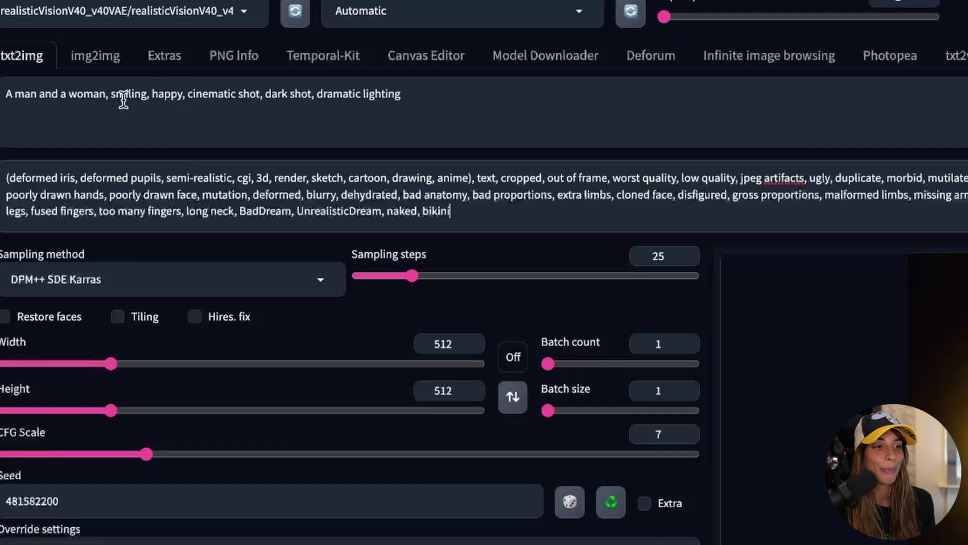
# Insert "wearing elegant clothes" after "A man and a woman" in the prompt and generate
pyautogui.click(106, 93)
pyautogui.write('wea')
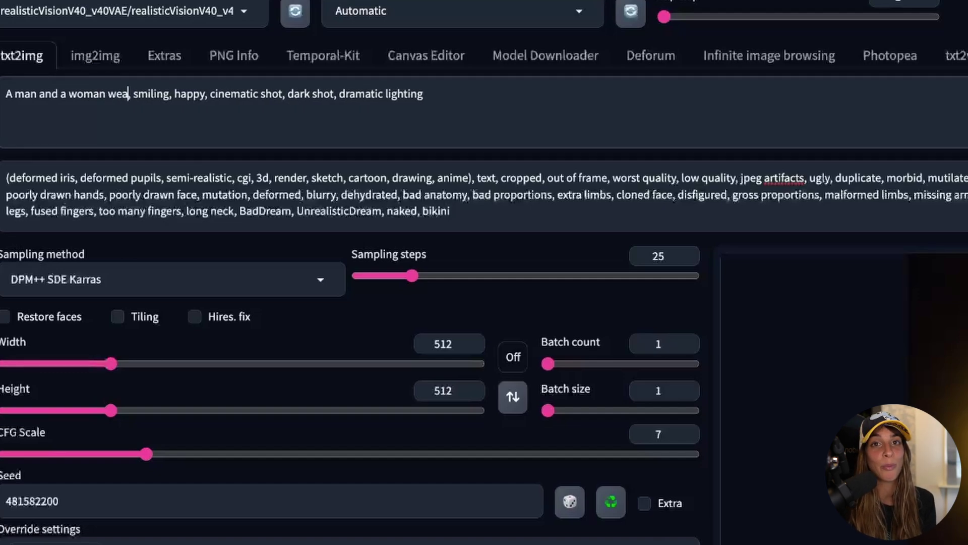
pyautogui.write('ring elegan')
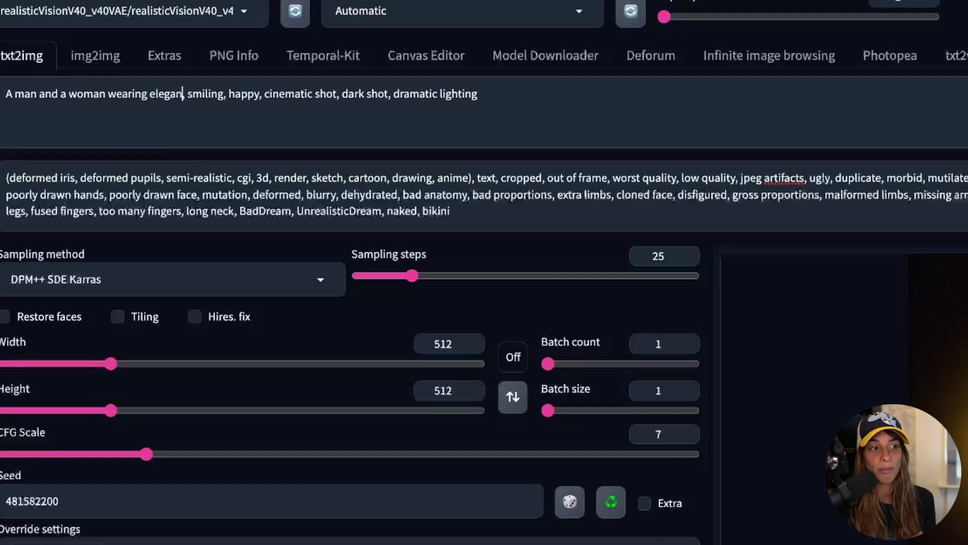
pyautogui.write('t clothes')
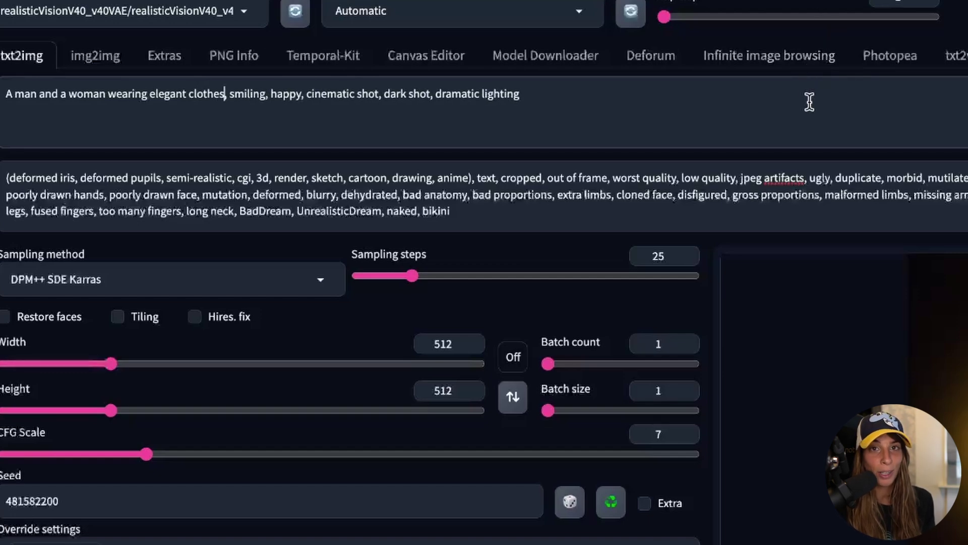
pyautogui.hotkey('ctrl', 'Return')
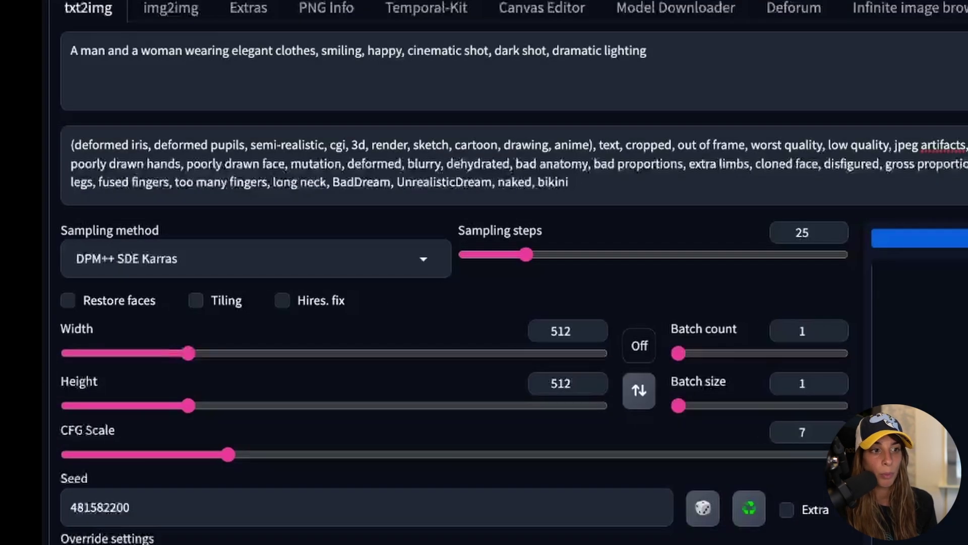
# Remove "dark shot, dramatic lighting" from the end of the prompt
pyautogui.moveTo(653, 52); pyautogui.dragTo(494, 44)
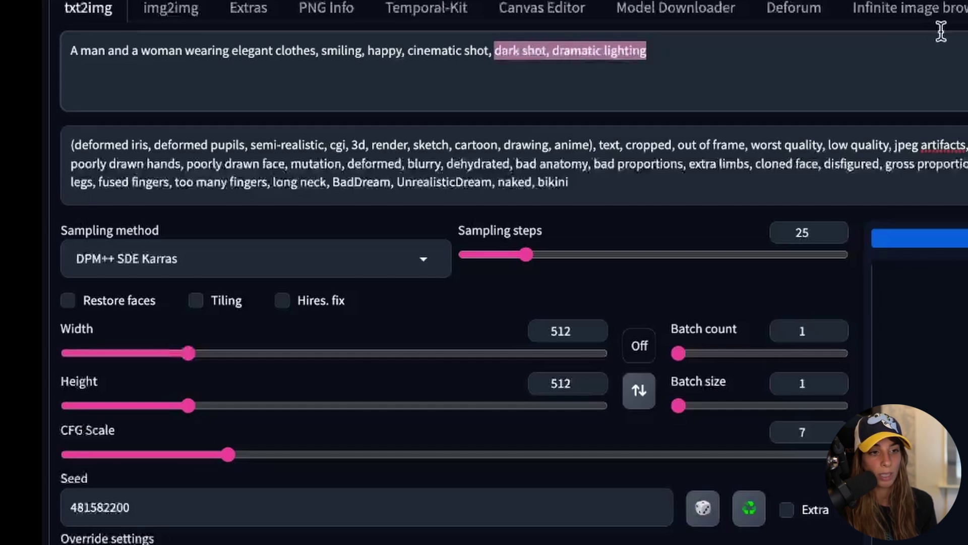
pyautogui.press('BackSpace')
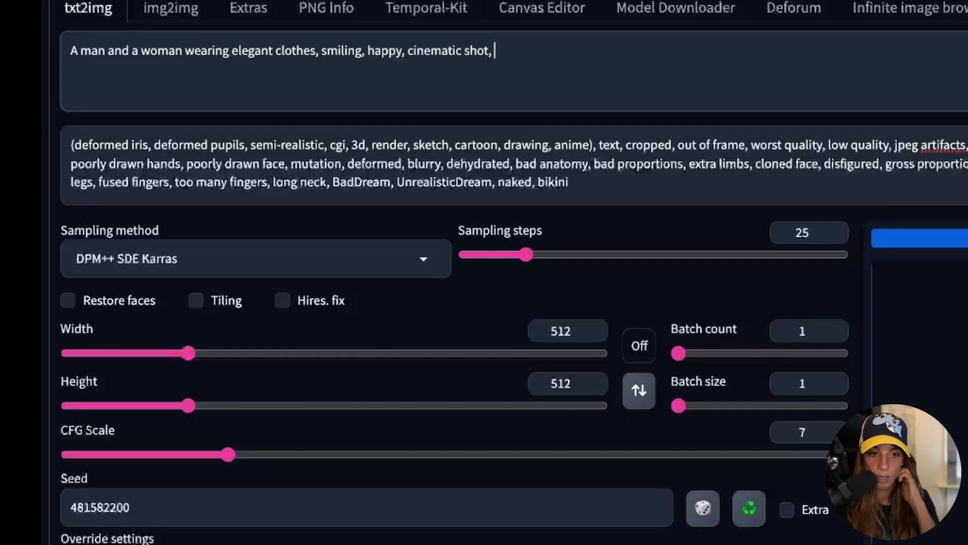